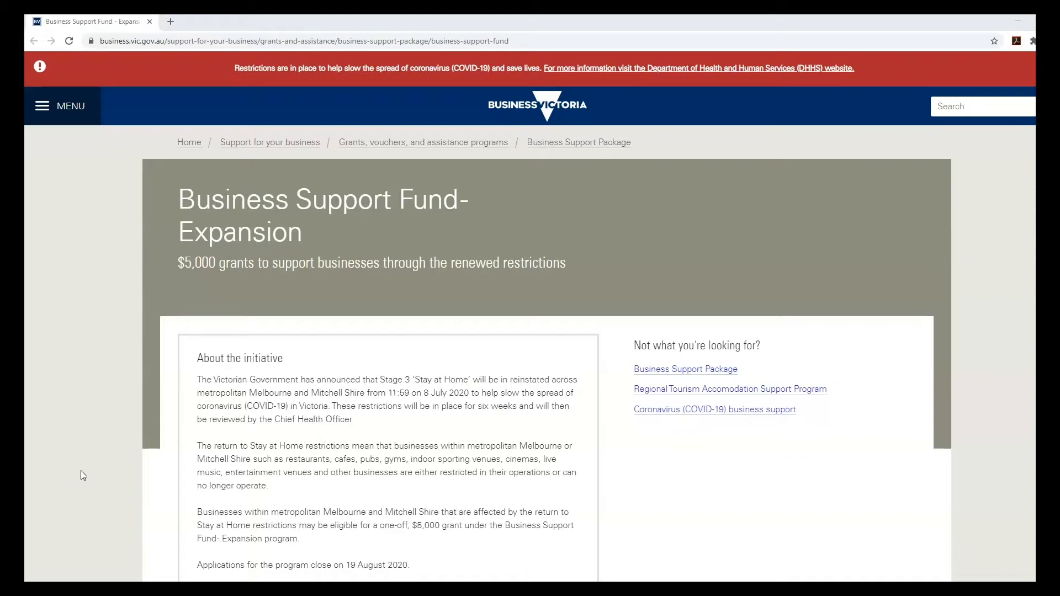
- Start a new Business Support Fund – Expansion application
scroll(86, 469, "down", 4)
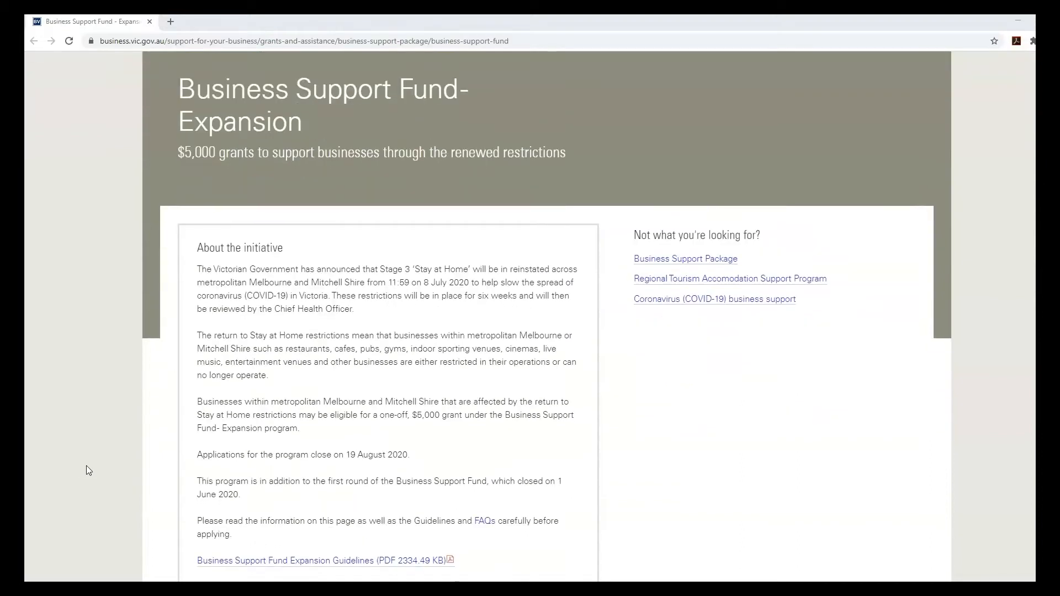
scroll(91, 465, "down", 1)
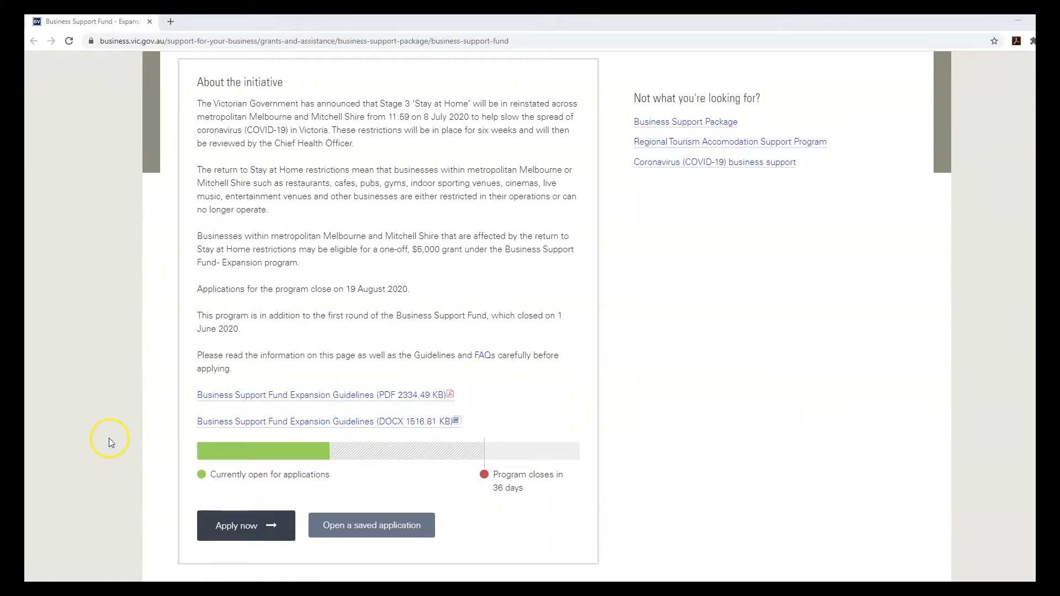
scroll(109, 442, "down", 5)
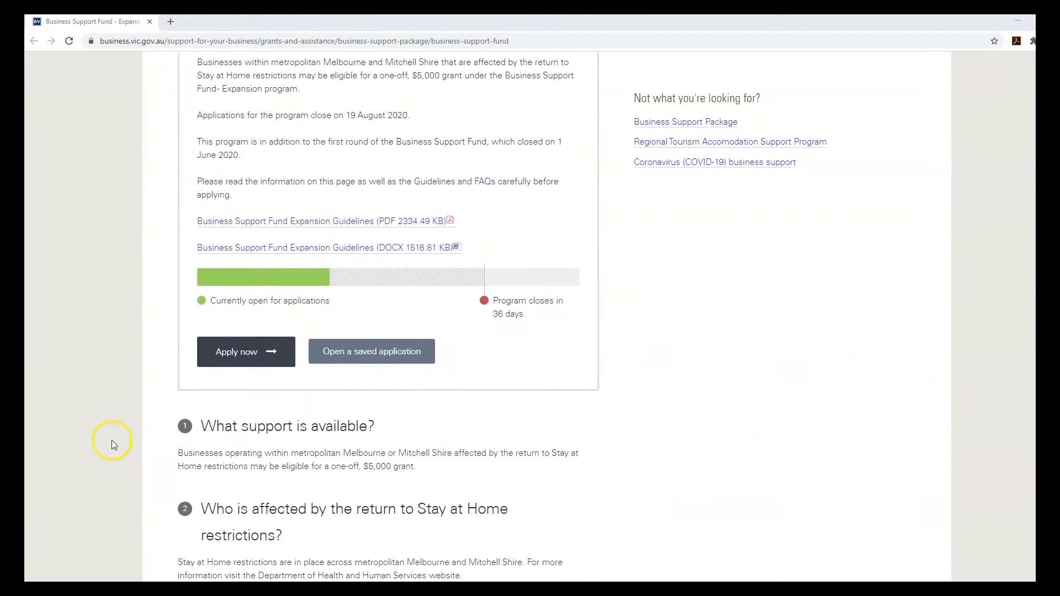
scroll(115, 435, "down", 4)
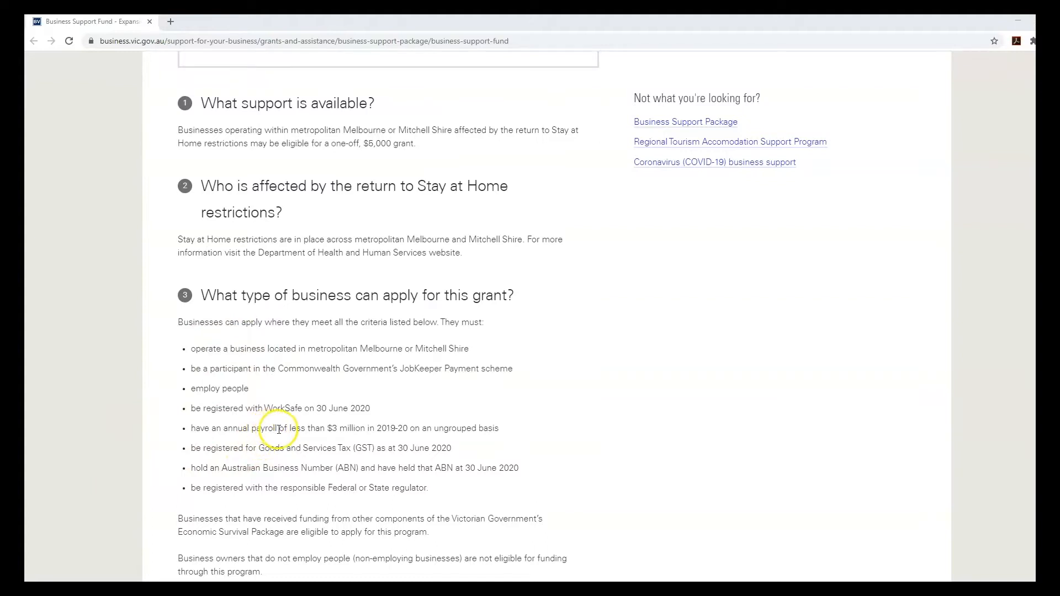
scroll(280, 429, "up", 8)
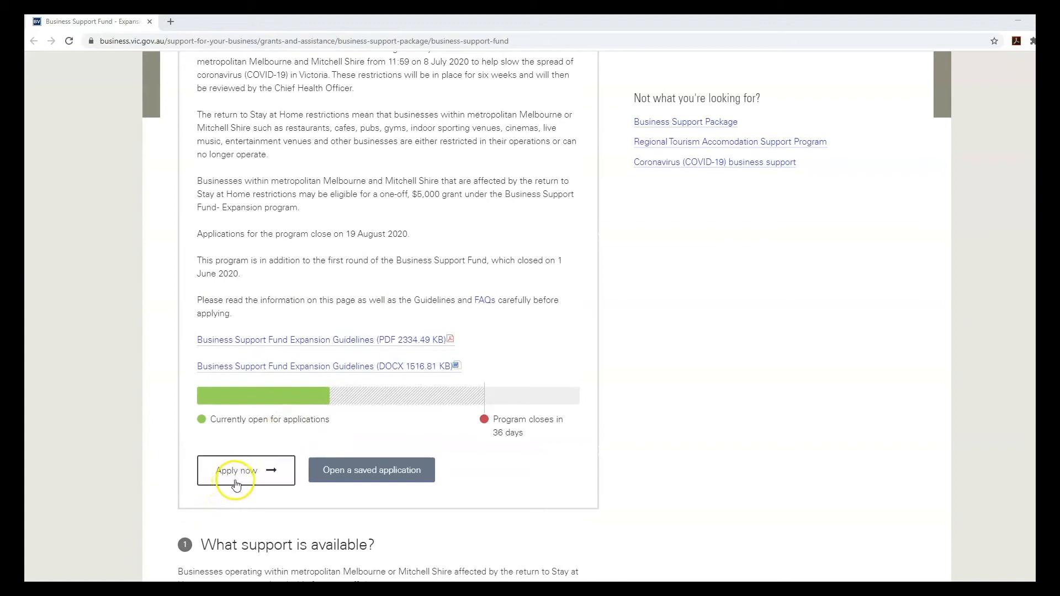
left_click(238, 480)
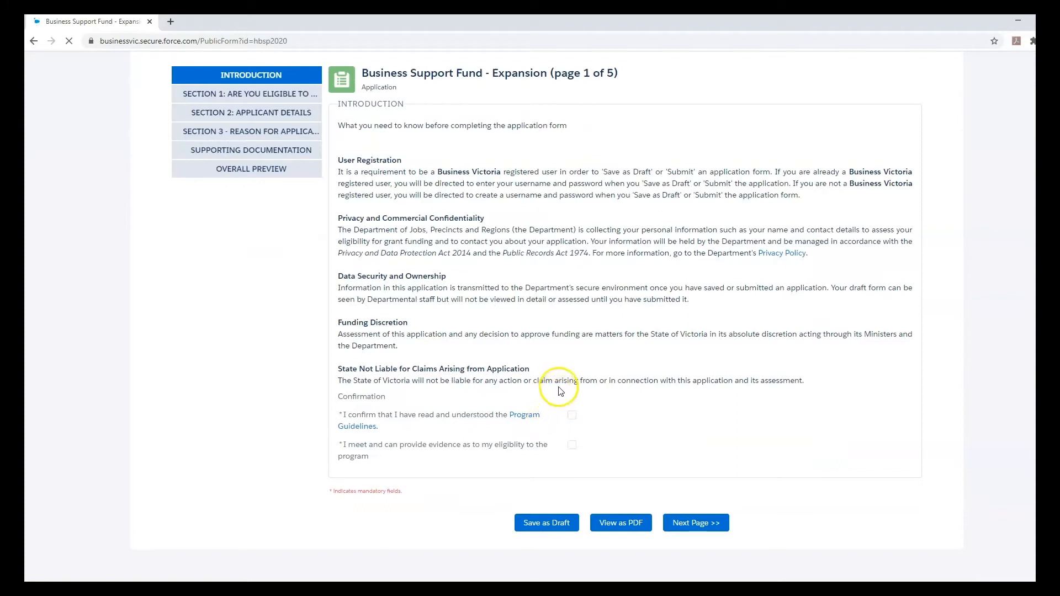
- Tick the guidelines and eligibility-evidence confirmations, then go on to the eligibility questions
left_click(571, 420)
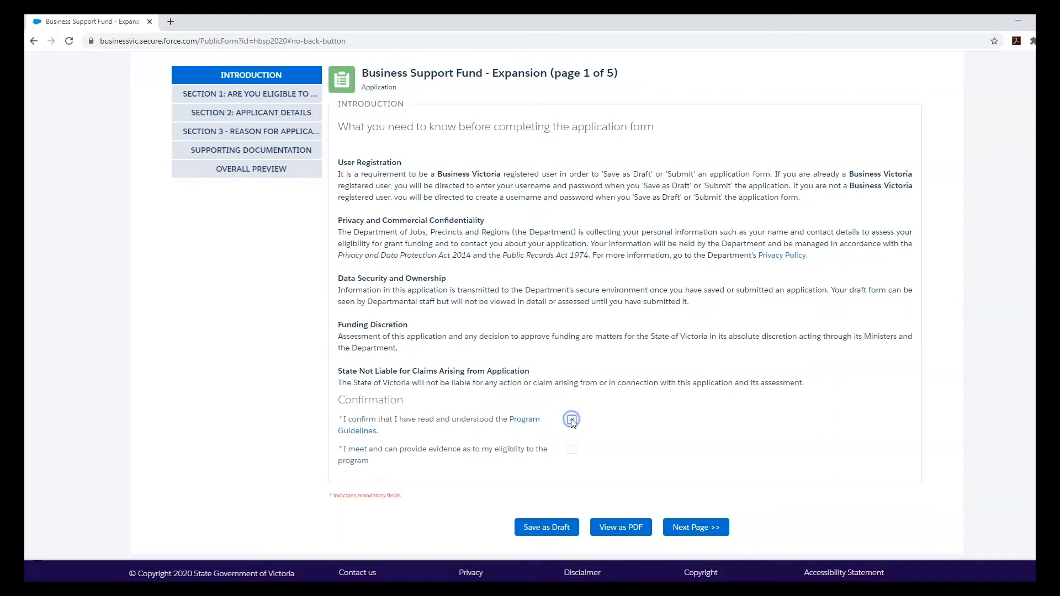
left_click(572, 450)
left_click(711, 530)
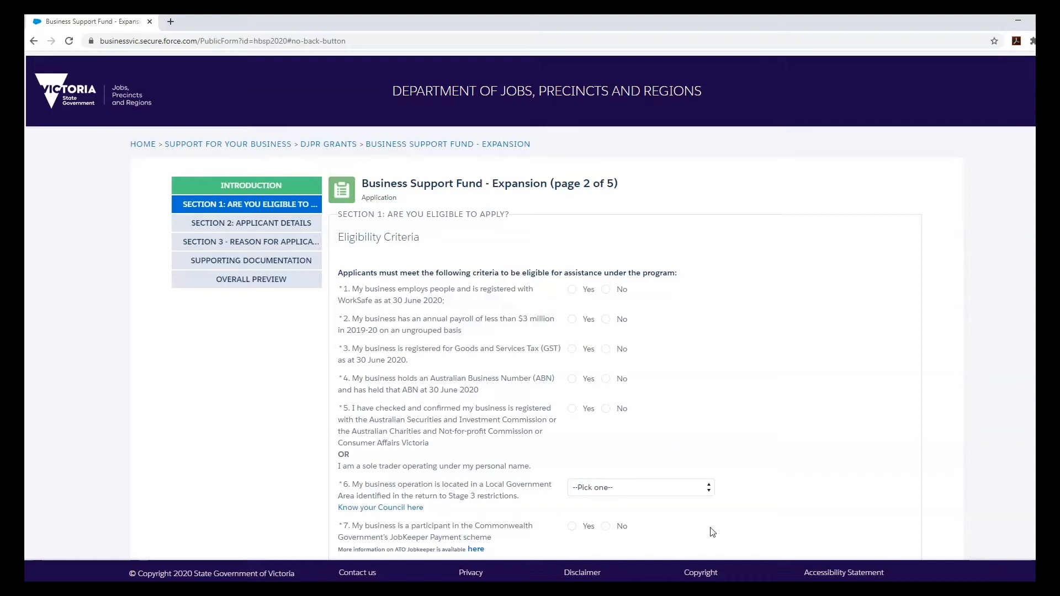
- Answer Yes to the WorkSafe, annual payroll, GST, ABN and business registration questions
left_click(712, 522)
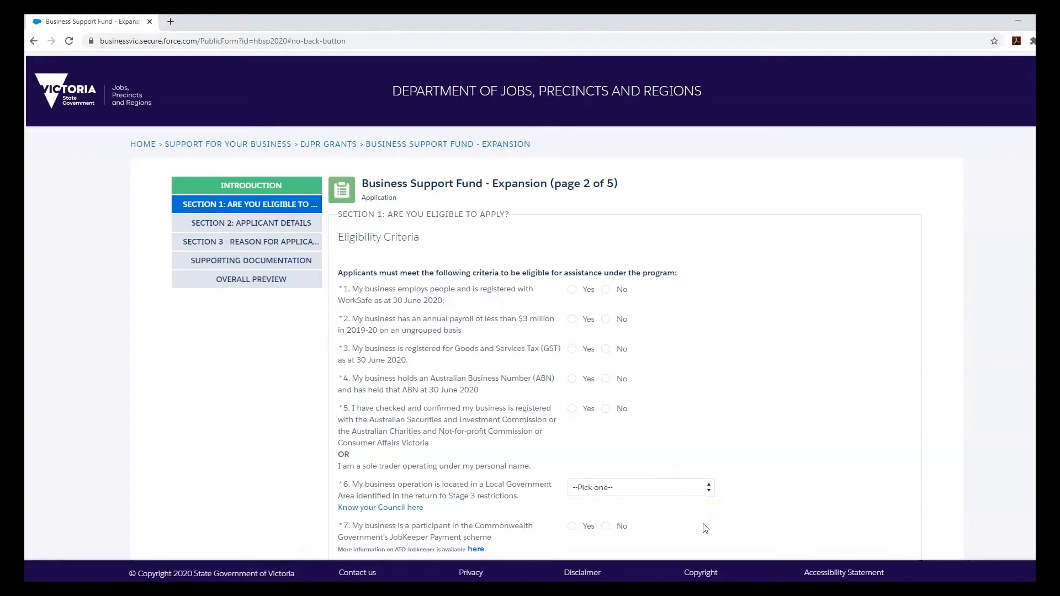
left_click(690, 447)
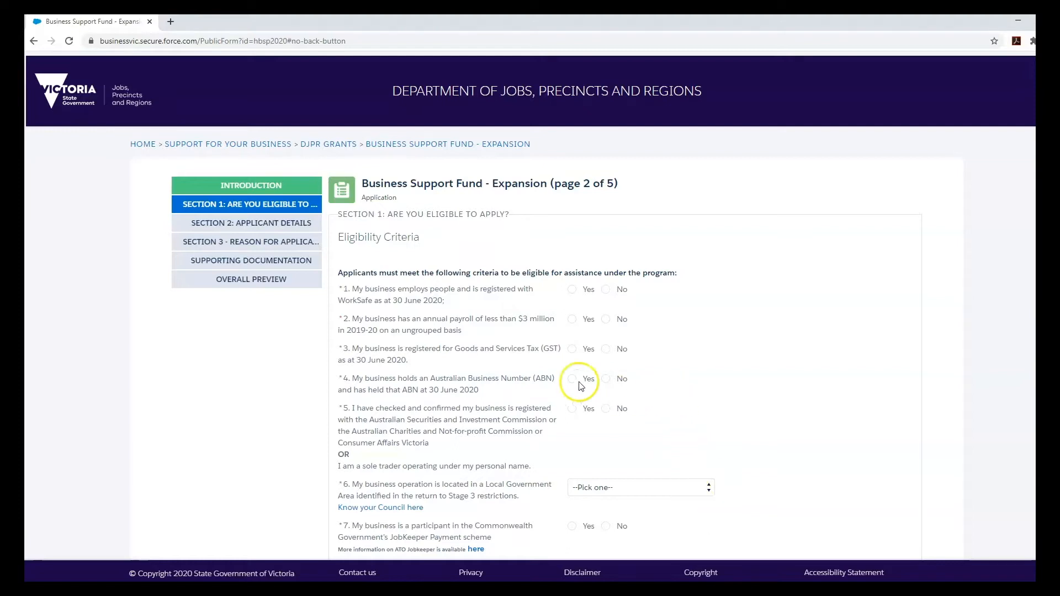
left_click(572, 290)
left_click(574, 322)
scroll(554, 336, "down", 1)
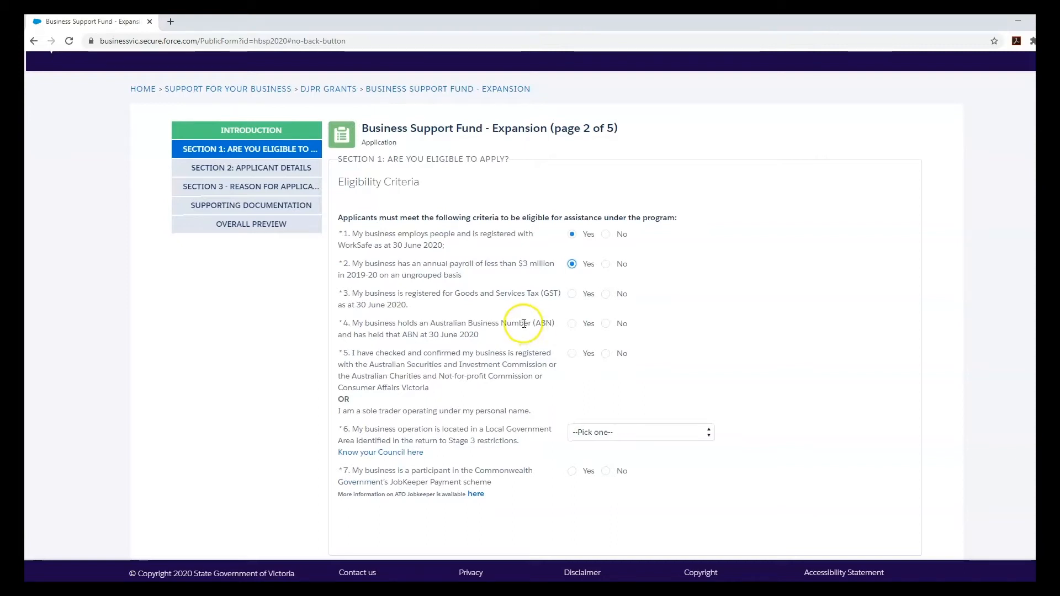
left_click(571, 294)
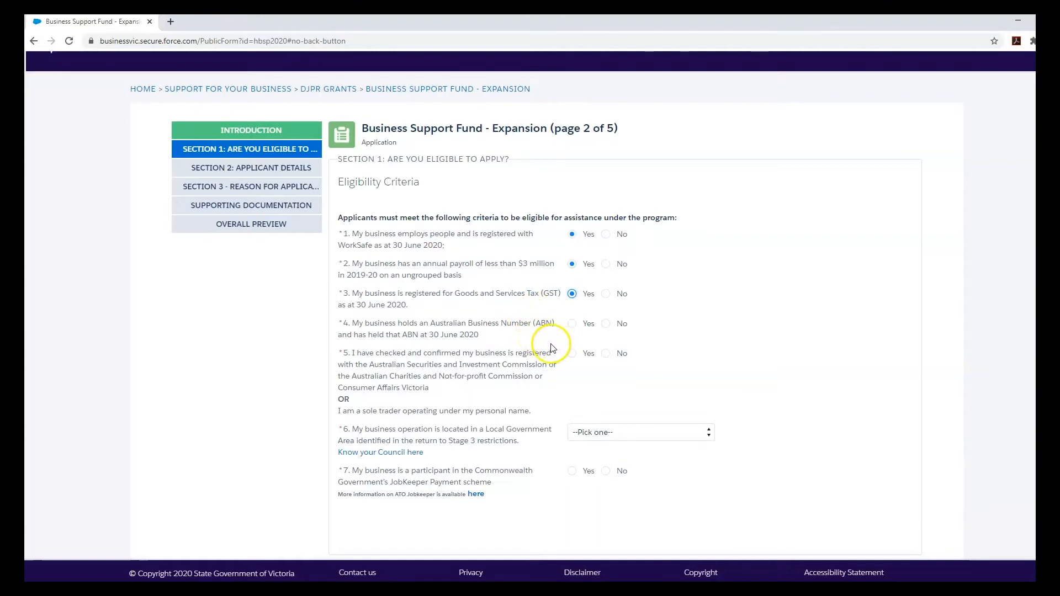
left_click(572, 324)
left_click(521, 379)
left_click(572, 355)
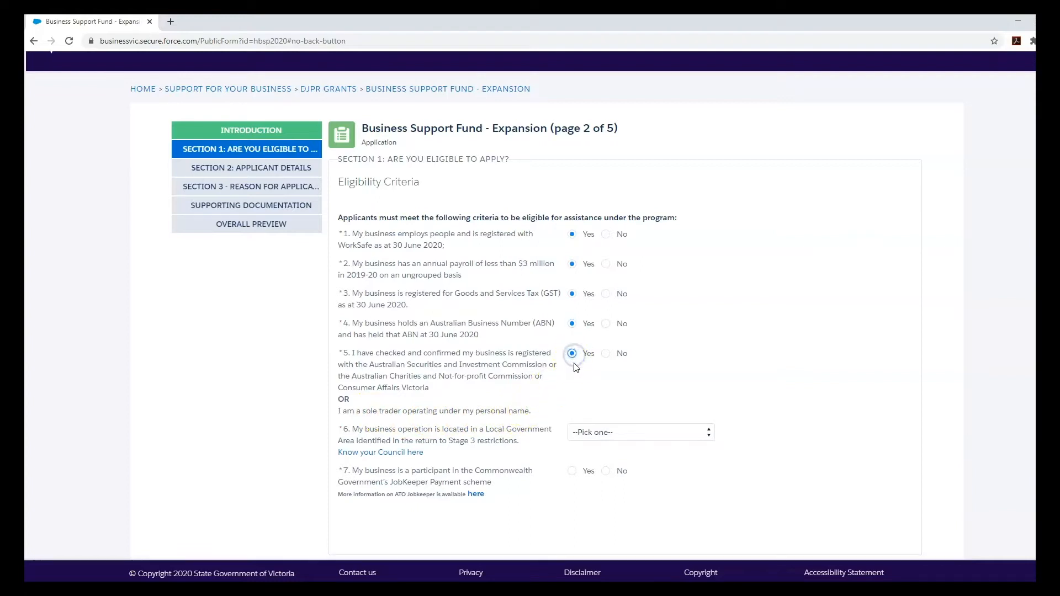
scroll(574, 372, "down", 1)
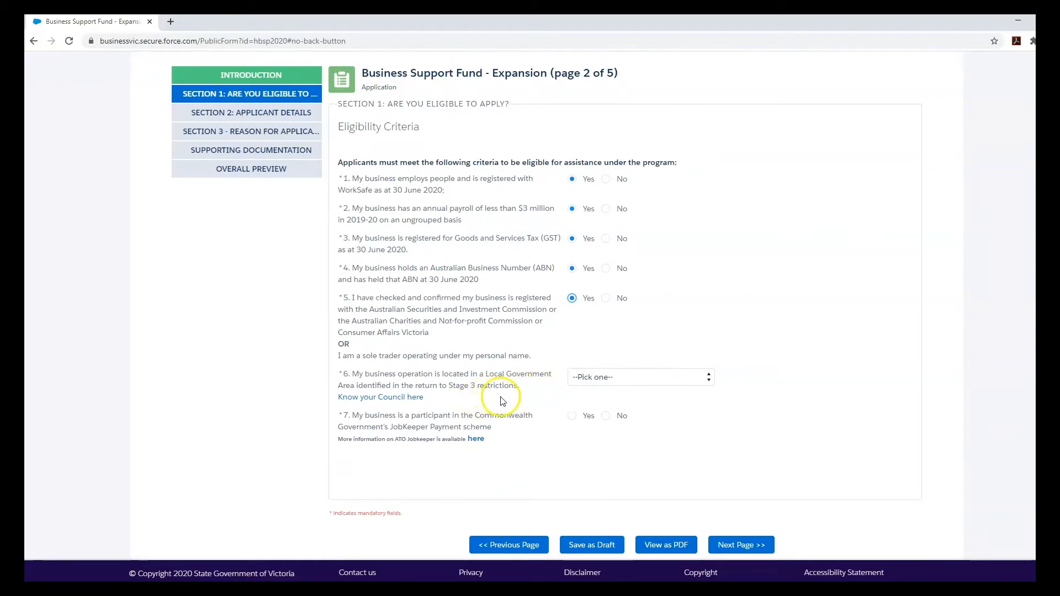
- Choose Yarra Ranges Shire Council as the business's council for question 6
left_click(597, 380)
scroll(640, 340, "down", 4)
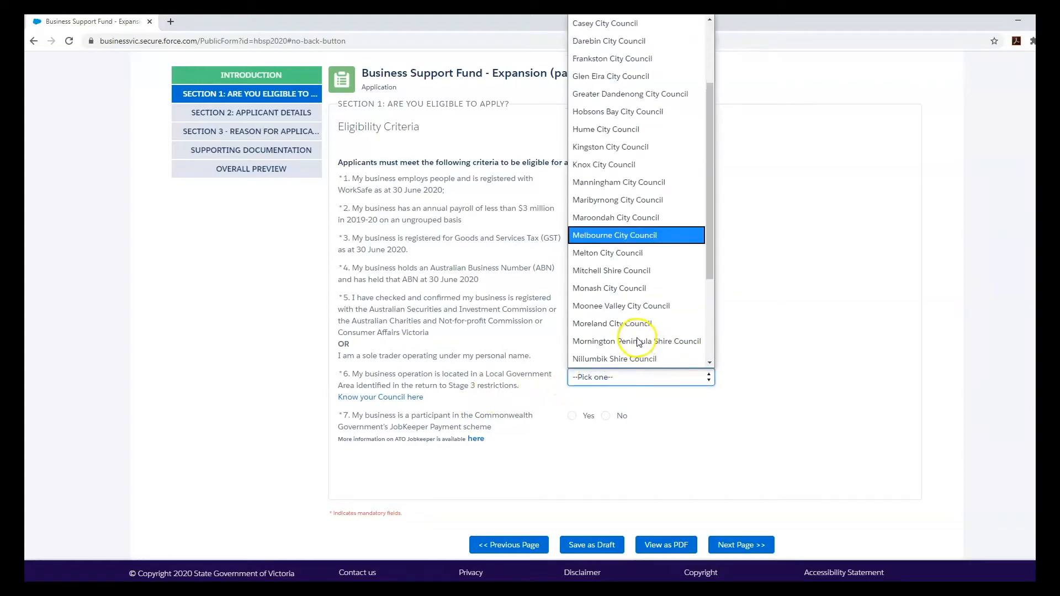
scroll(642, 339, "down", 1)
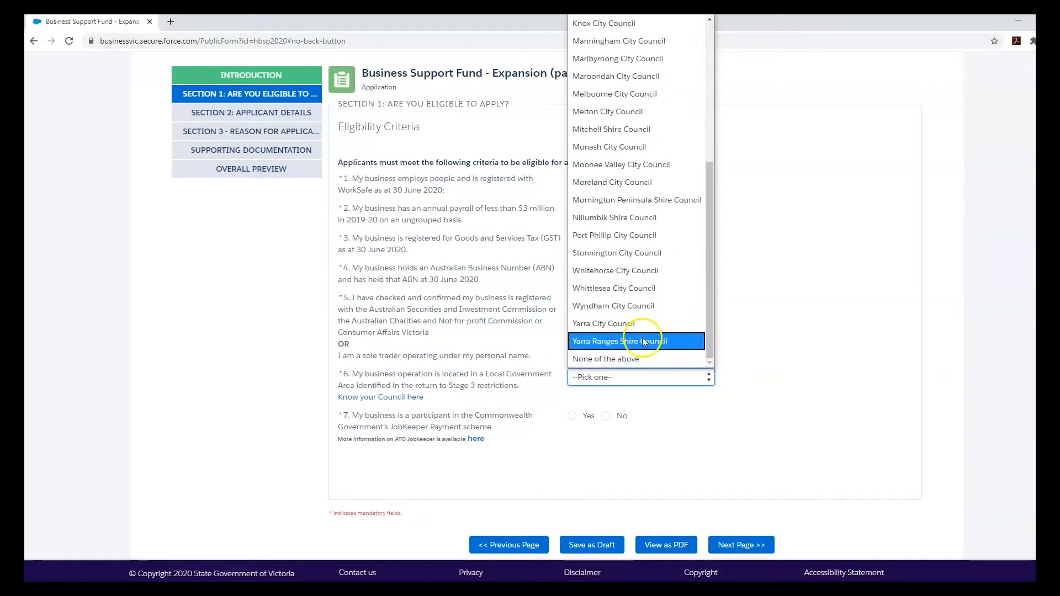
left_click(639, 339)
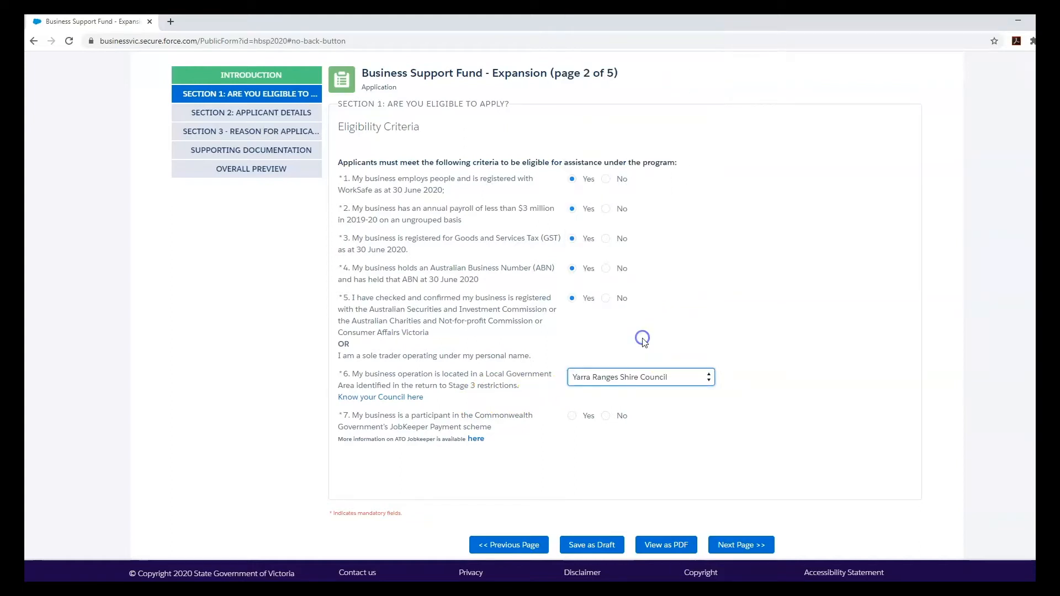
- Answer Yes to JobKeeper participation, enter the 13-digit ATO Receipt ID, and continue
left_click(572, 416)
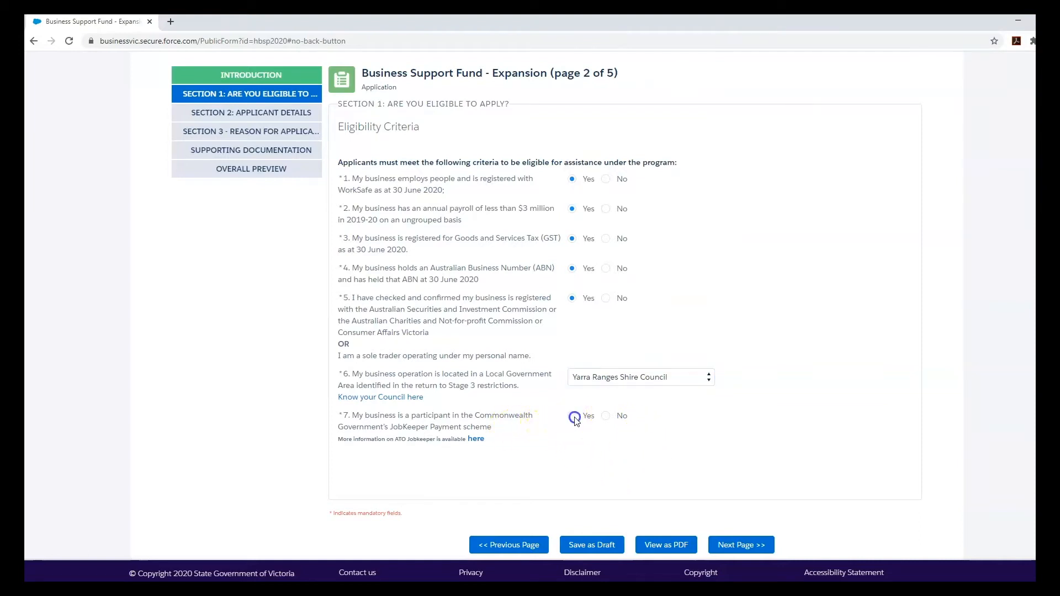
left_click(599, 464)
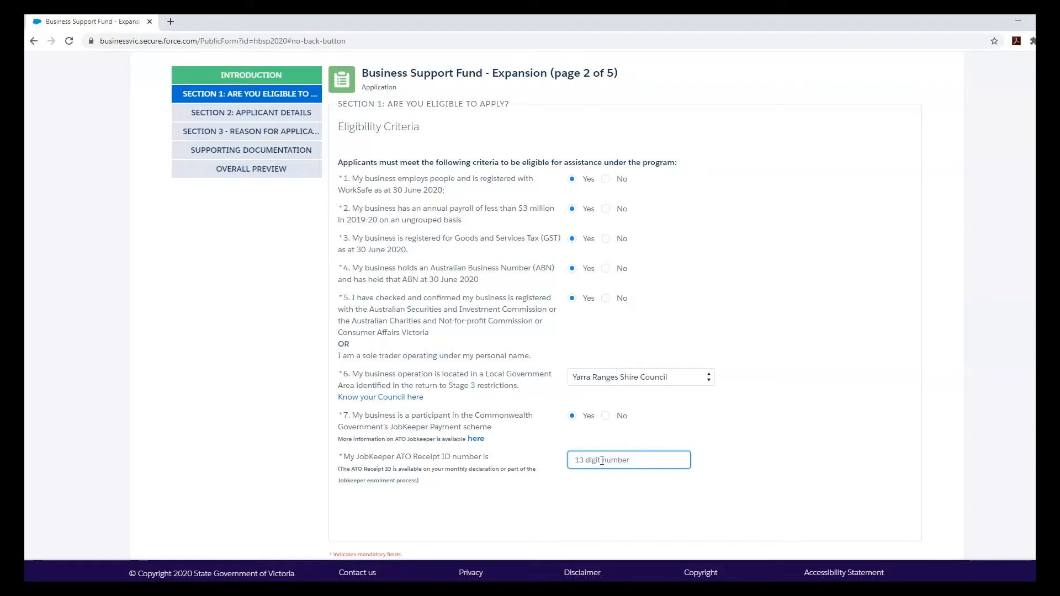
type("1234567891234")
left_click(635, 494)
scroll(633, 496, "down", 2)
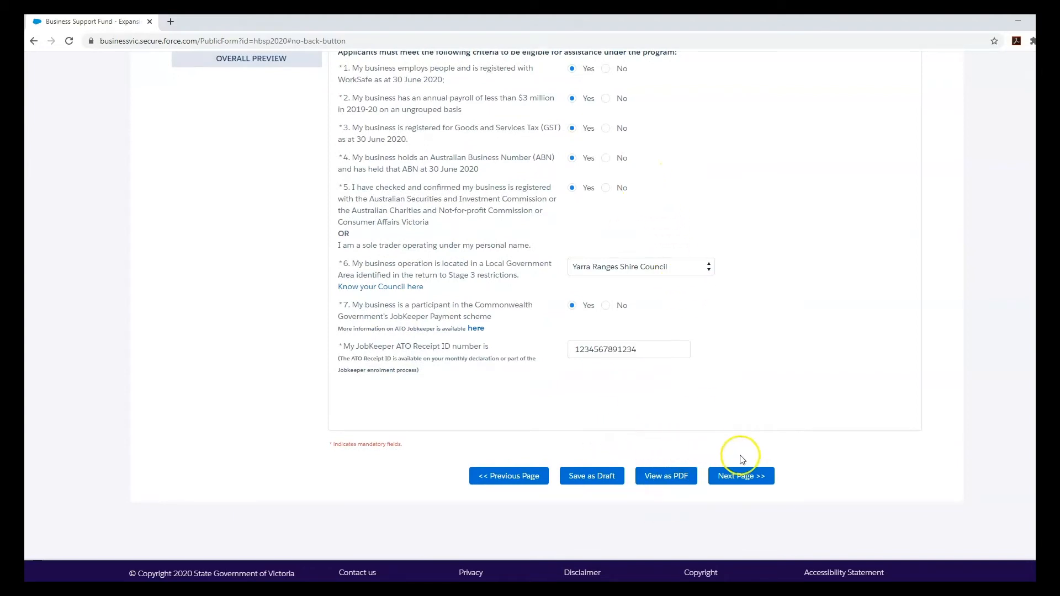
left_click(751, 476)
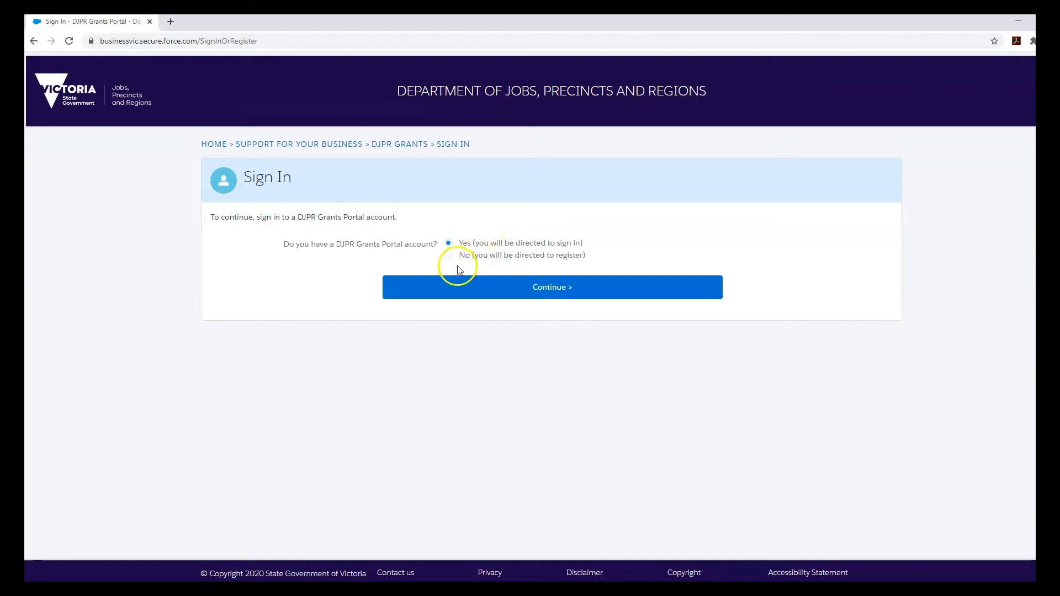
- Sign in with the existing portal account using the autofilled credentials
left_click(502, 289)
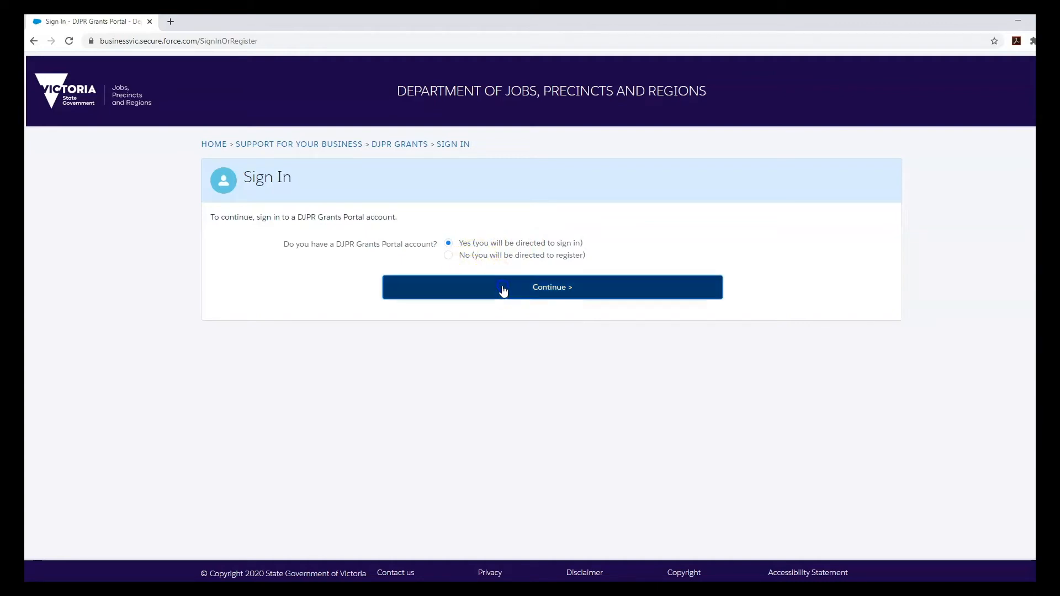
left_click(511, 304)
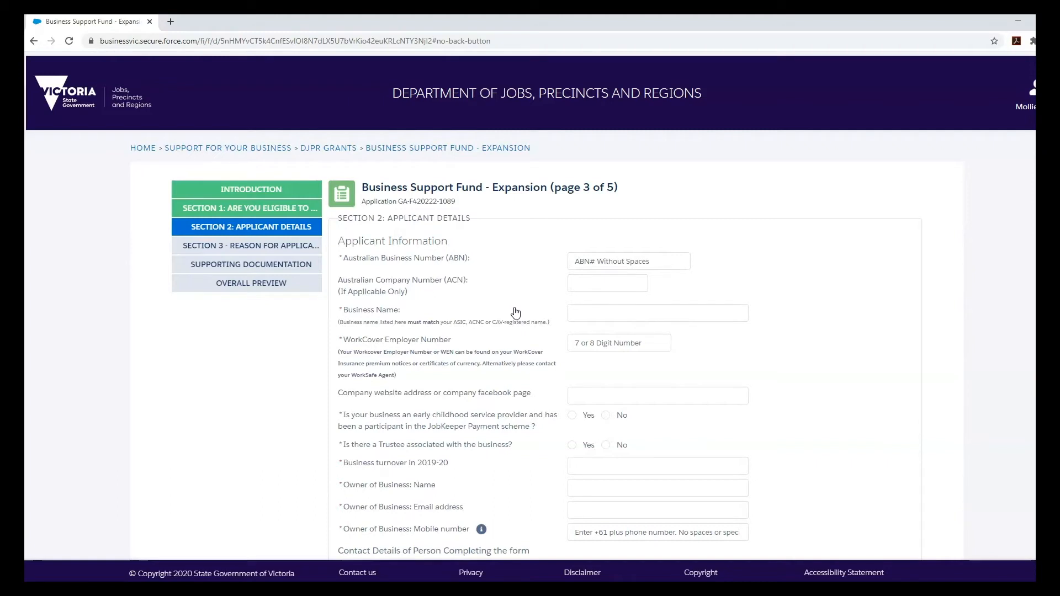
- Enter the Australian Business Number, the business name and the WorkCover employer number
left_click(581, 263)
scroll(590, 237, "down", 1)
left_click(596, 213)
type("12345678912")
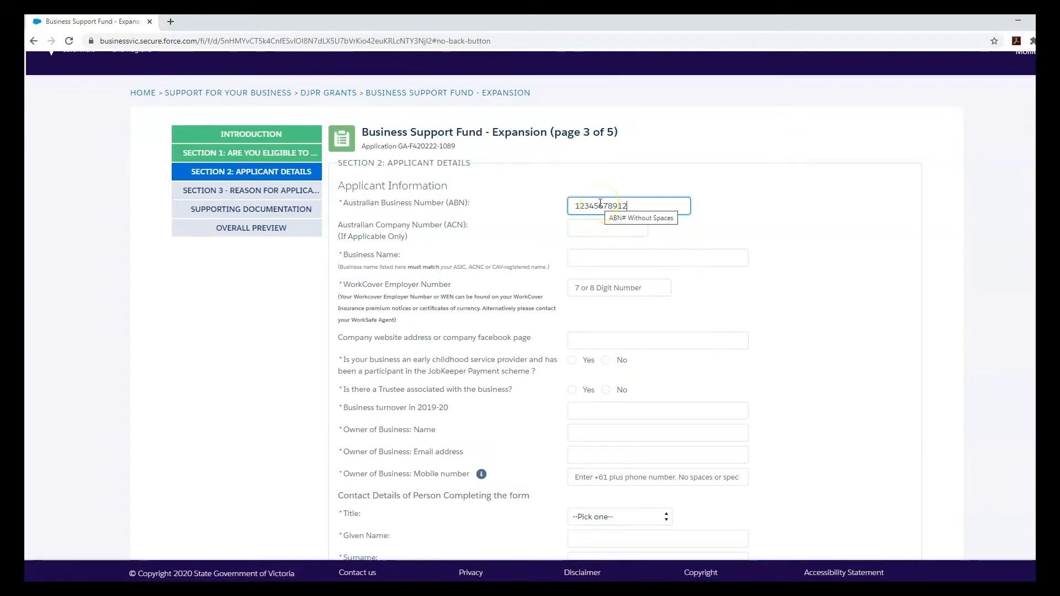
left_click(611, 228)
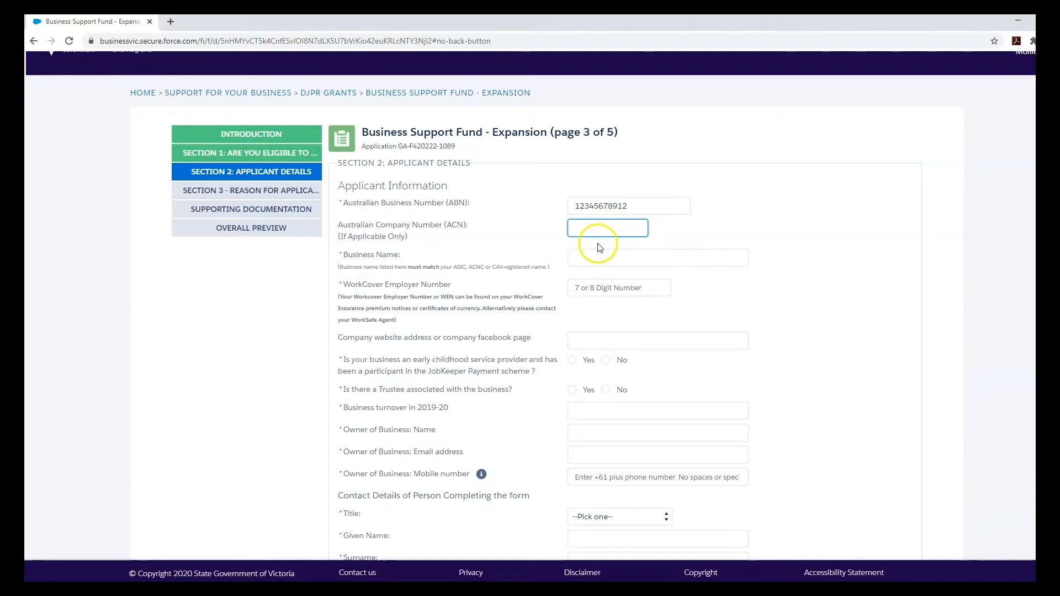
left_click(600, 258)
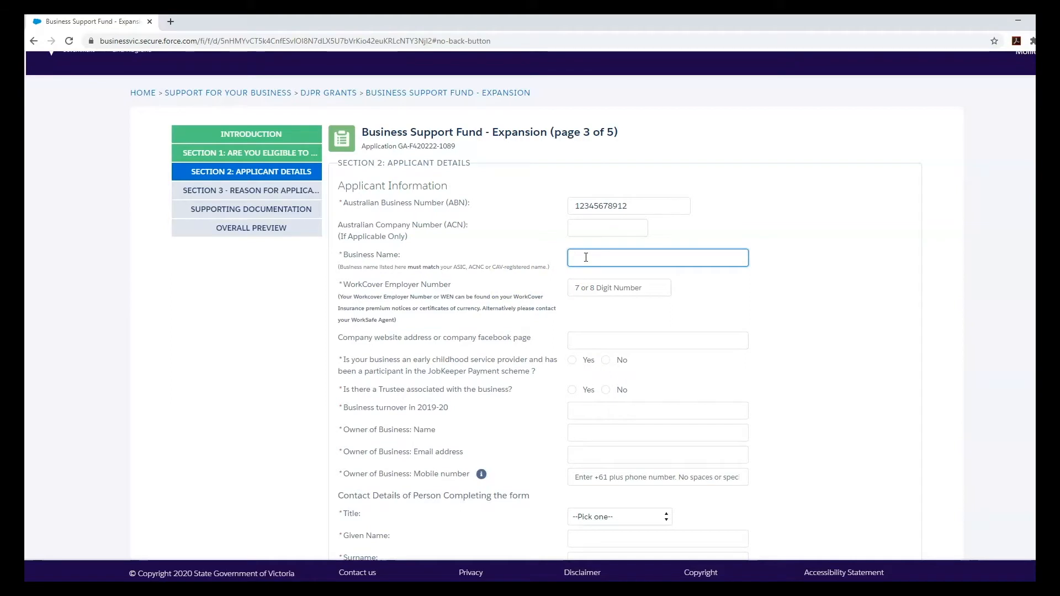
left_click(614, 285)
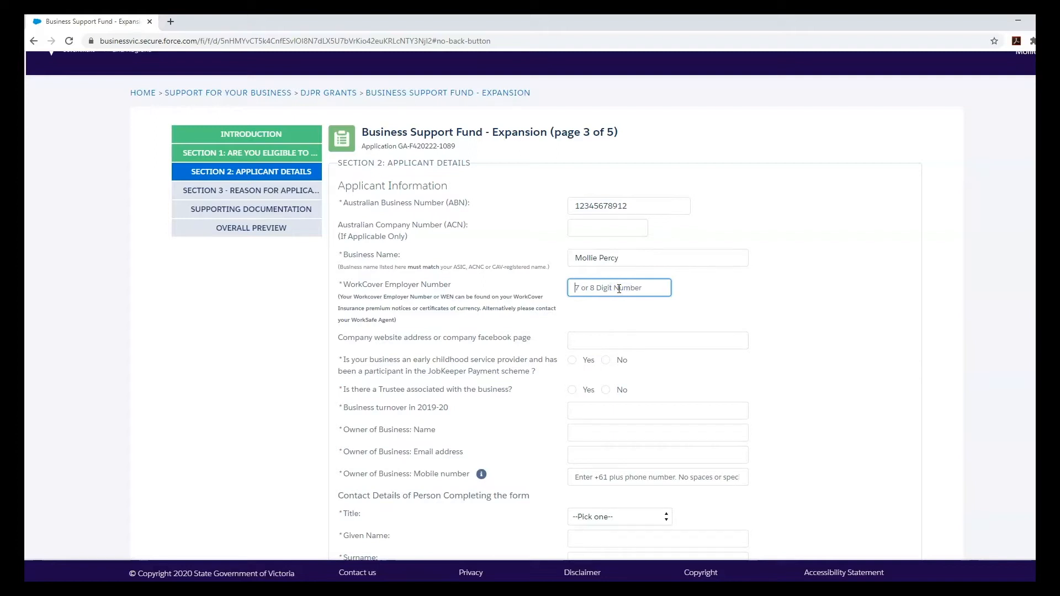
type("78")
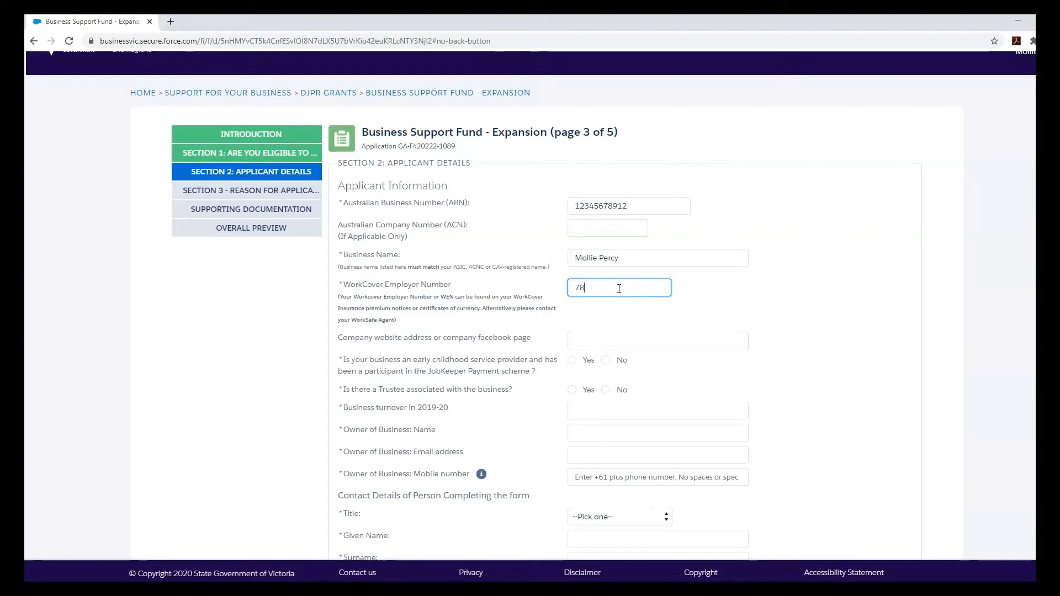
type("9")
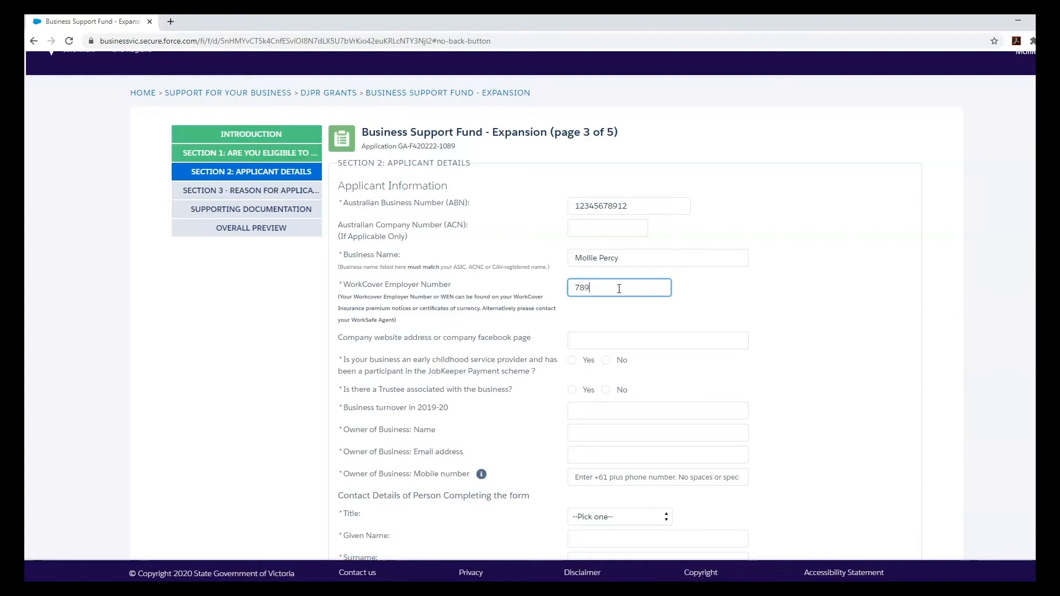
type("45612")
left_click(107, 586)
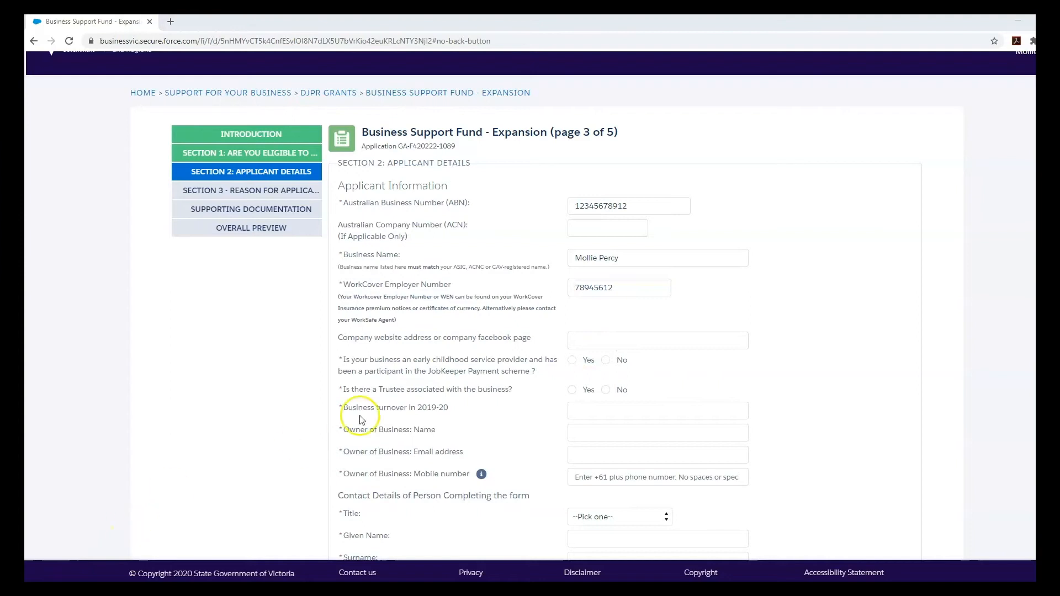
- Answer No to the JobKeeper question and No to the trustee question
left_click(595, 341)
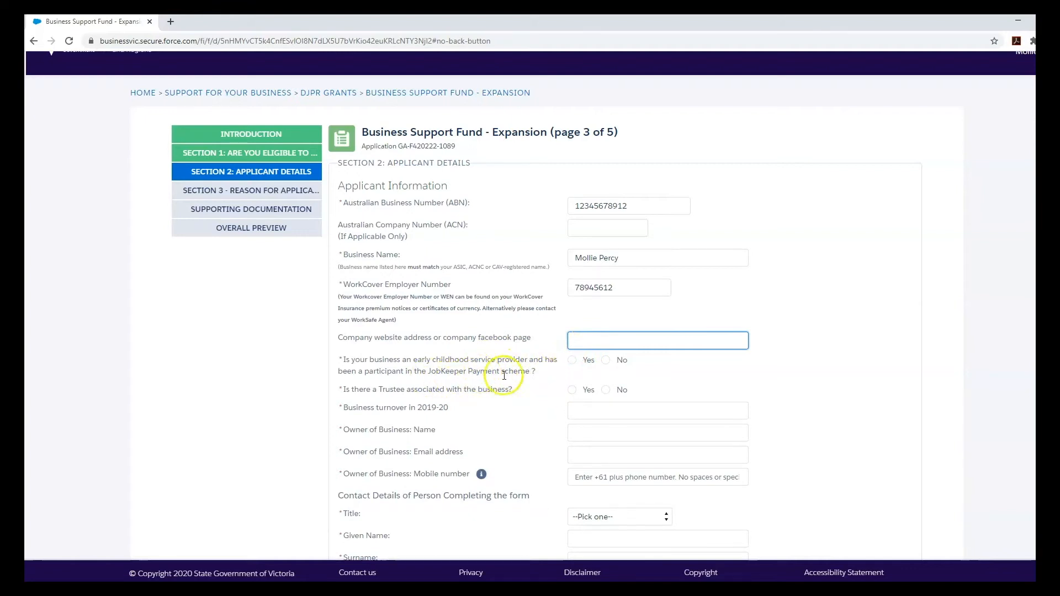
left_click(605, 360)
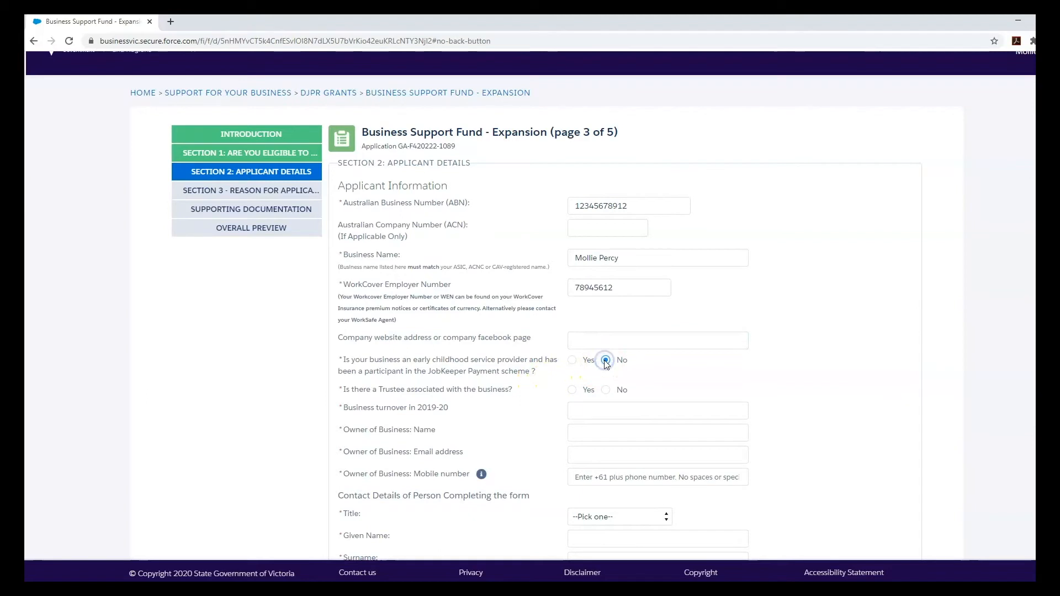
left_click(573, 390)
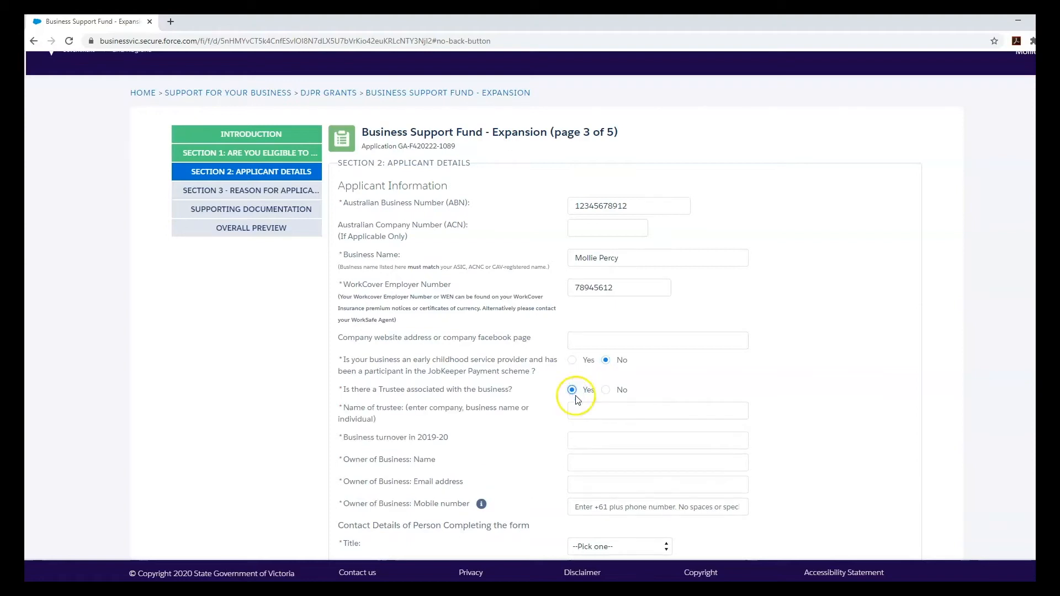
left_click(586, 408)
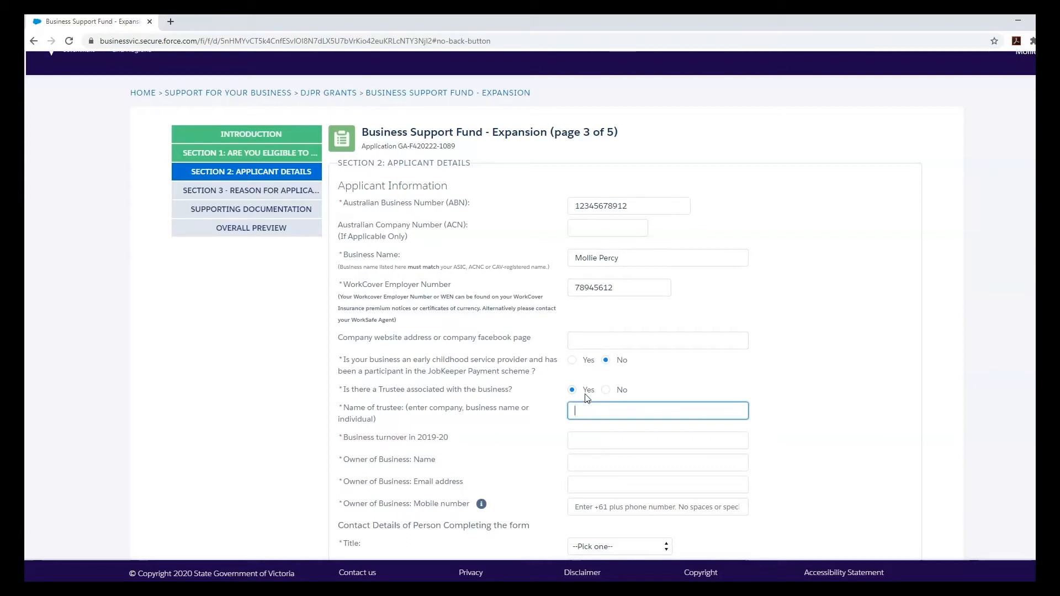
left_click(606, 390)
- Enter 100000 as the 2019-20 business turnover
left_click(608, 411)
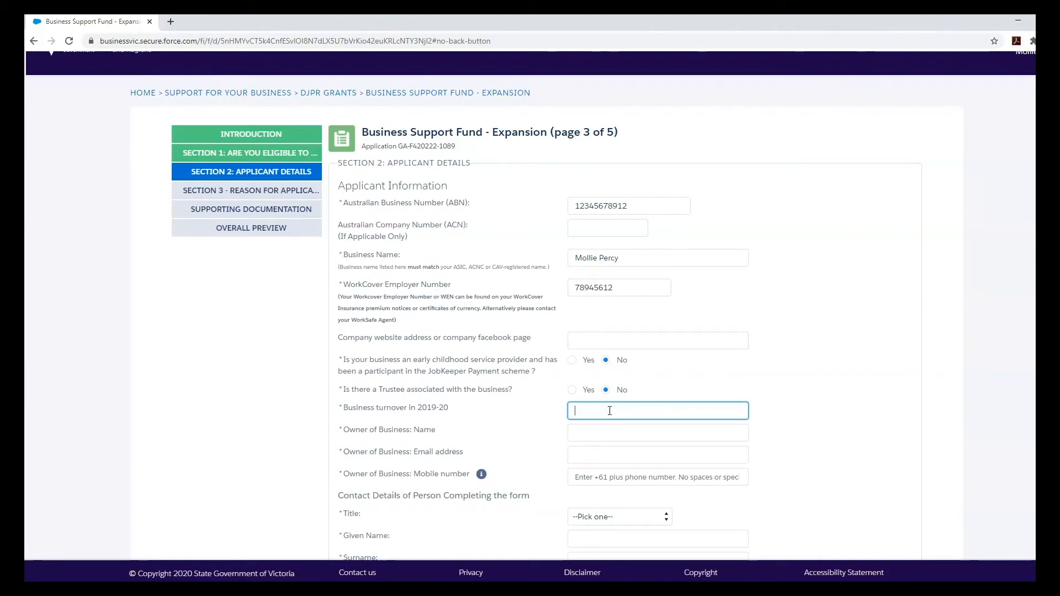
left_click(609, 409)
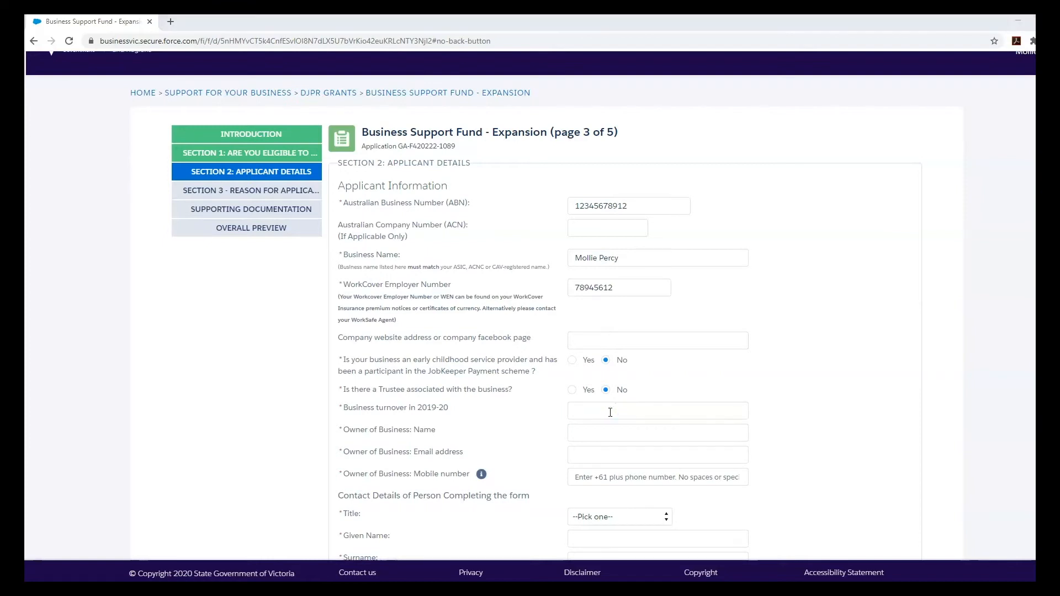
left_click(610, 413)
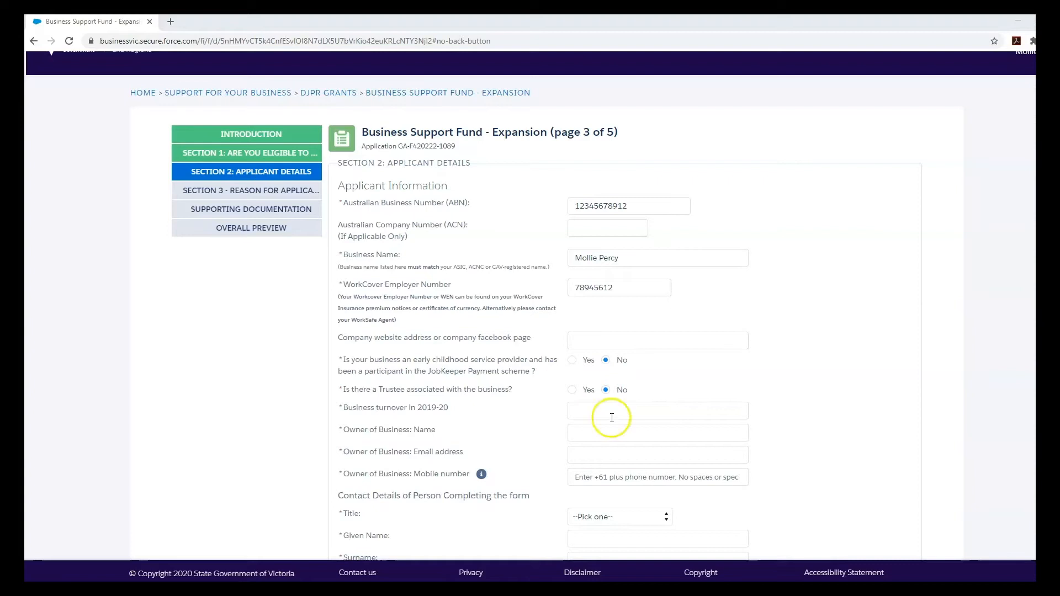
left_click(660, 413)
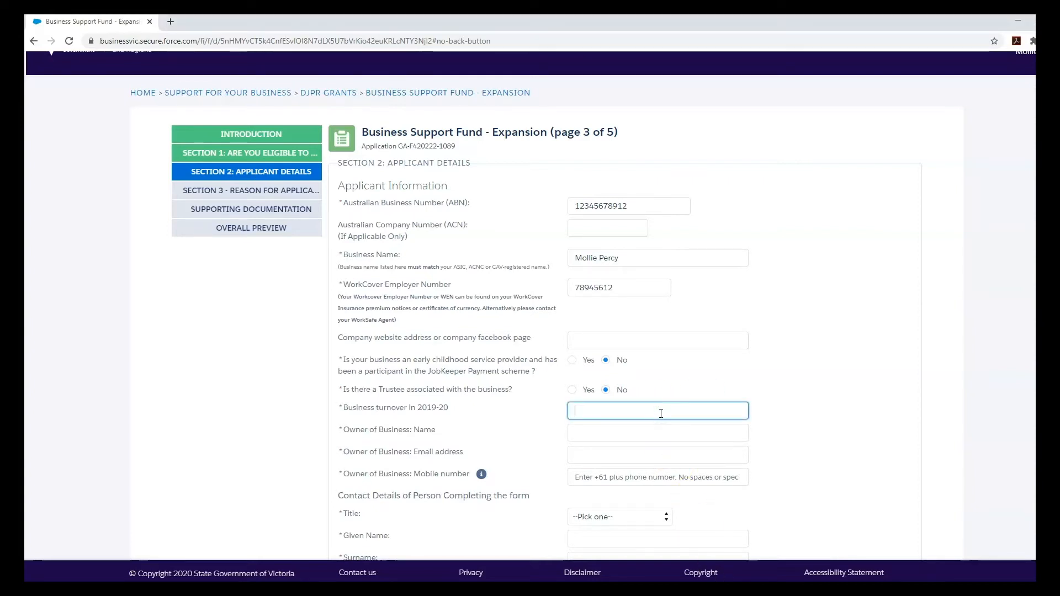
type("100000")
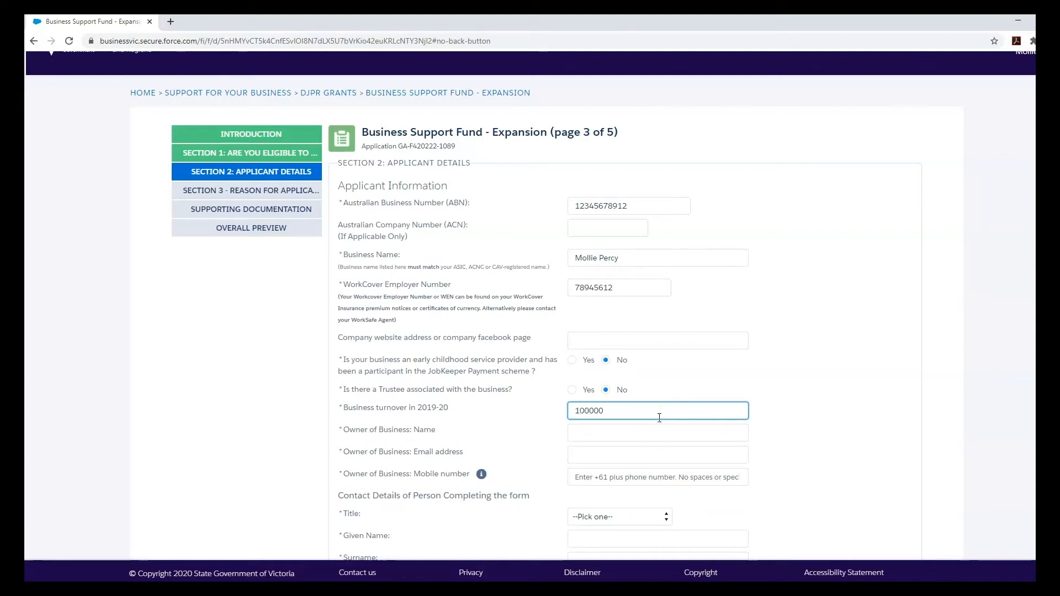
left_click(659, 429)
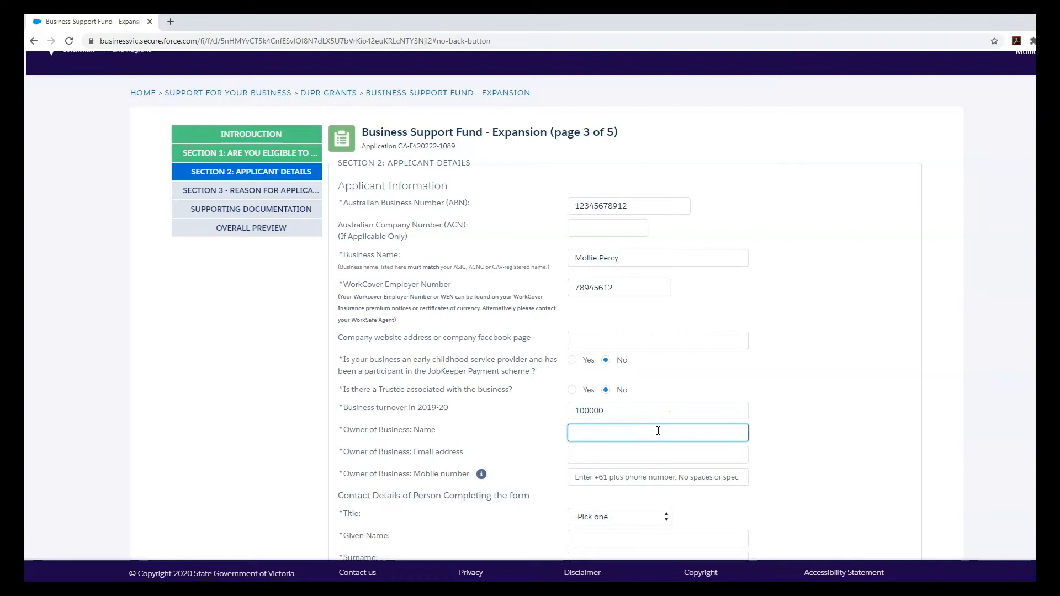
- Fill in the business owner's given name, e-mail address and mobile number
scroll(658, 430, "down", 1)
left_click(650, 376)
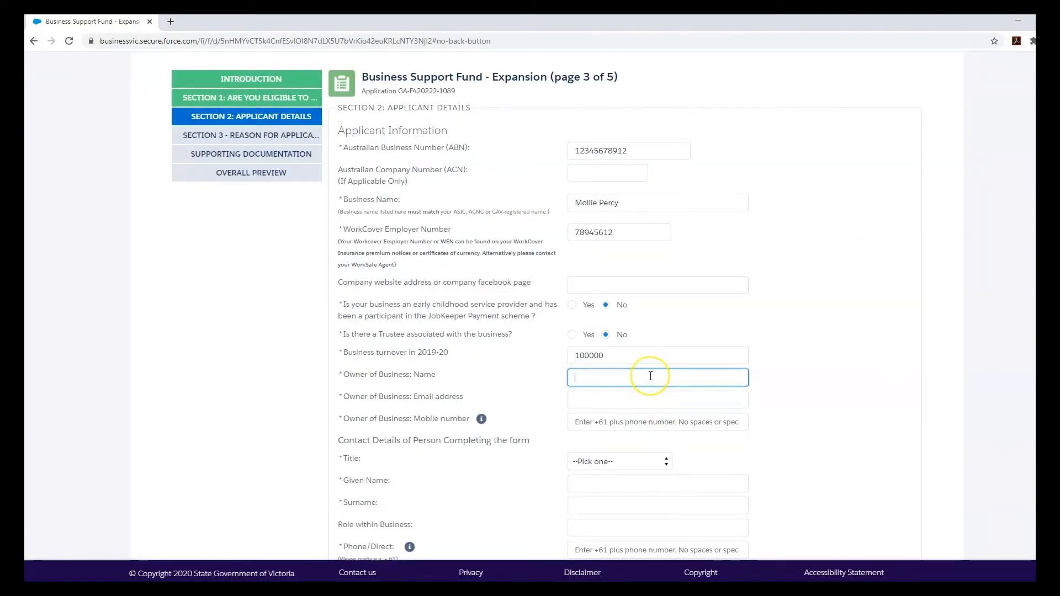
type("Mollie")
key("Tab")
key("Tab")
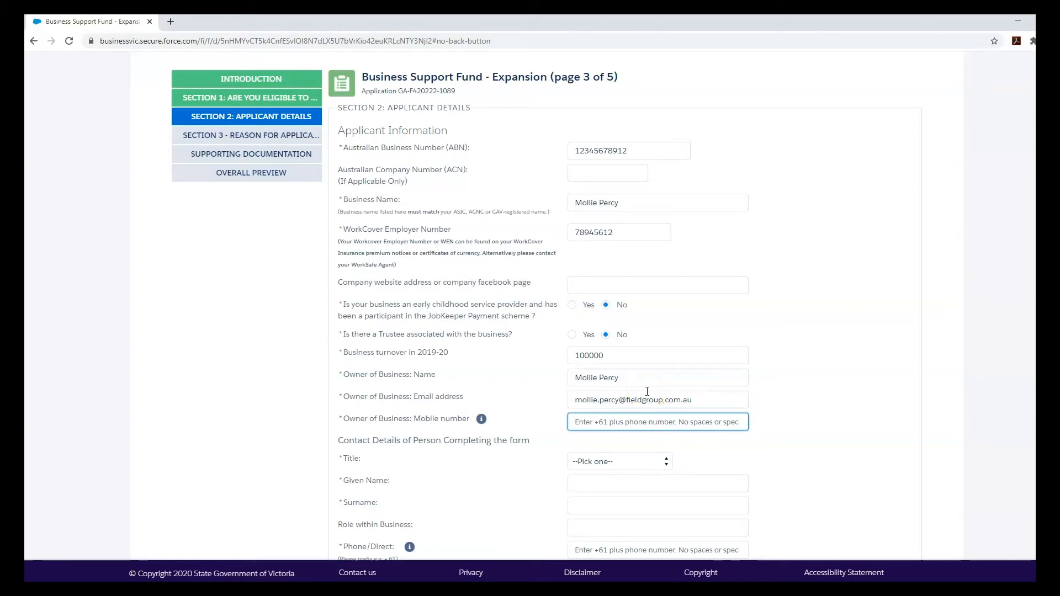
type("+61412345678")
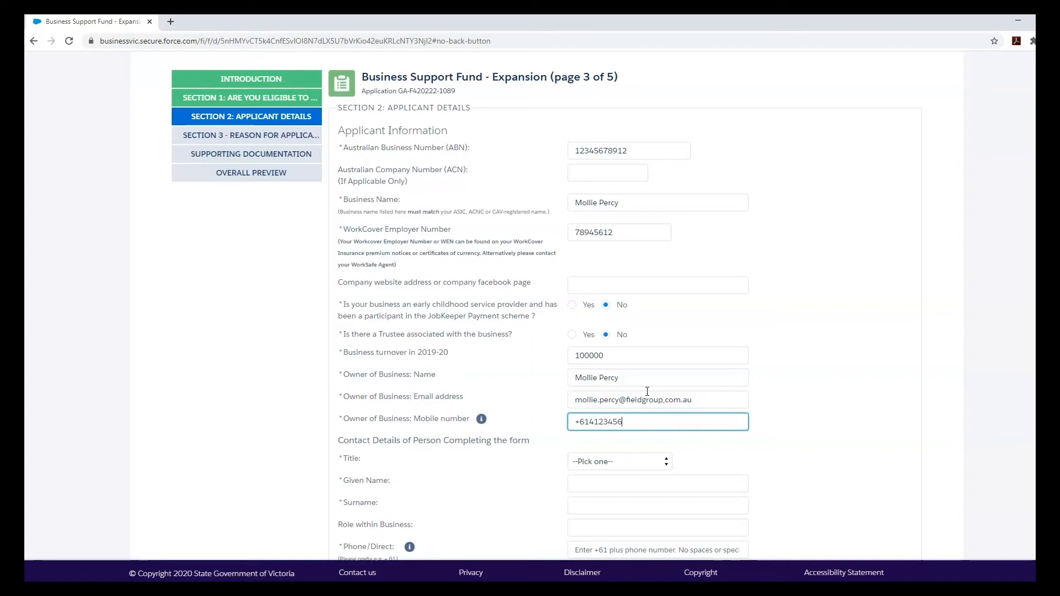
left_click(739, 461)
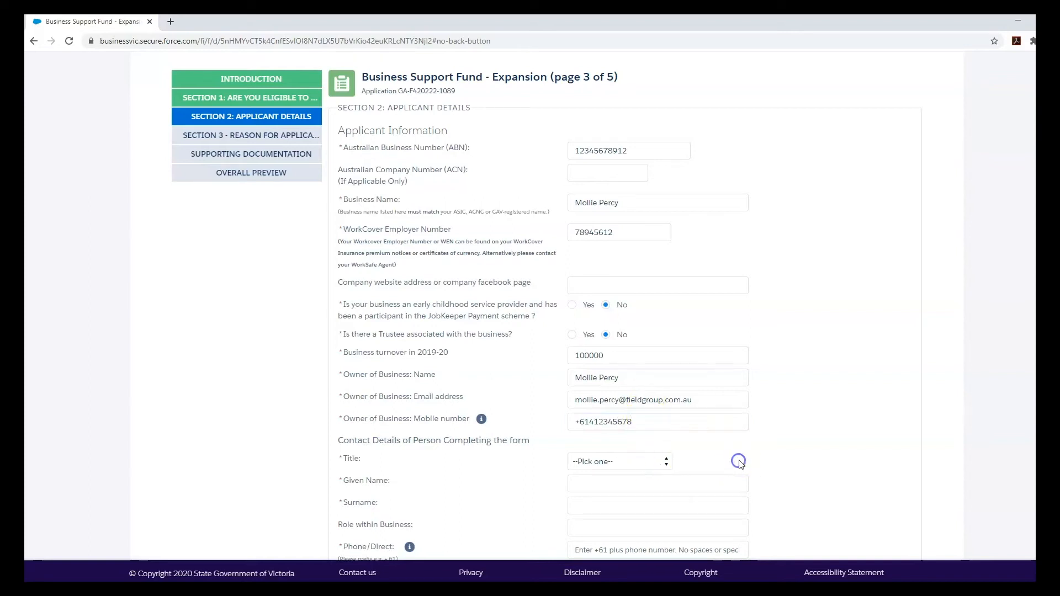
scroll(742, 452, "down", 2)
scroll(745, 441, "down", 1)
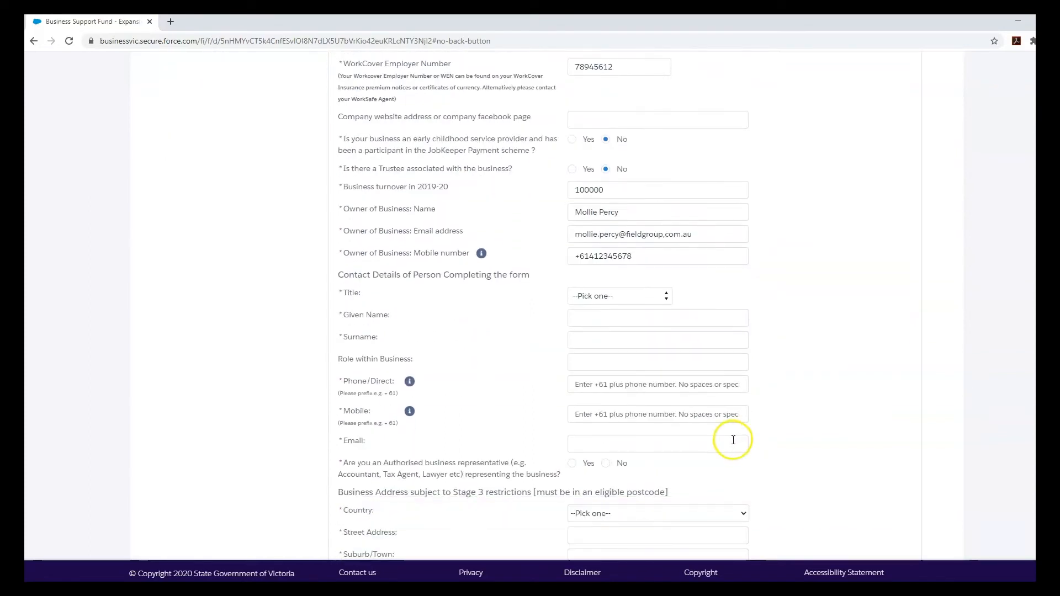
- Set title Miss, enter the contact's given name and surname, and role Director
left_click(654, 293)
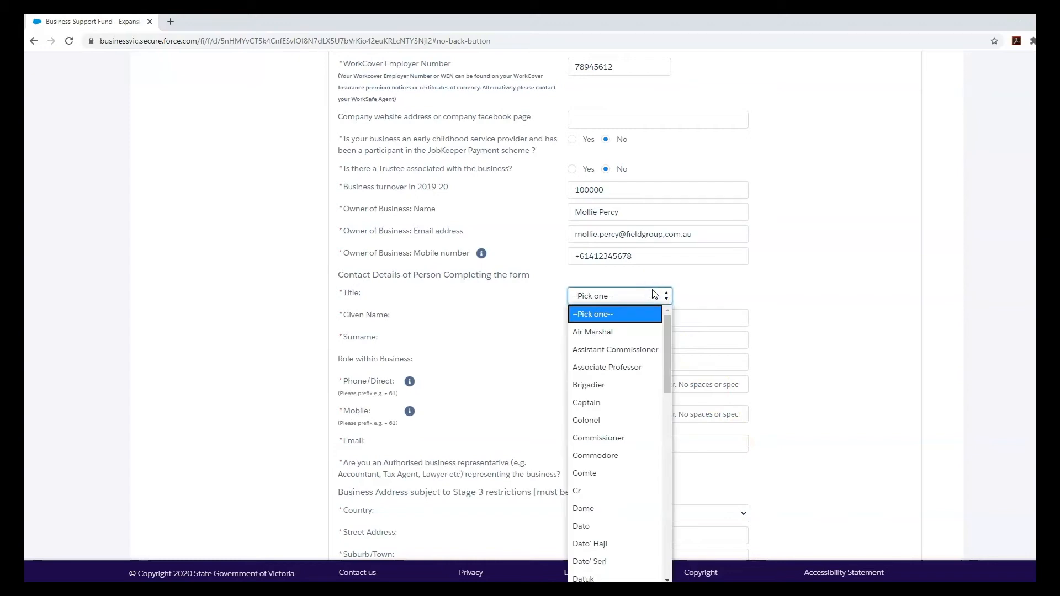
type("mi")
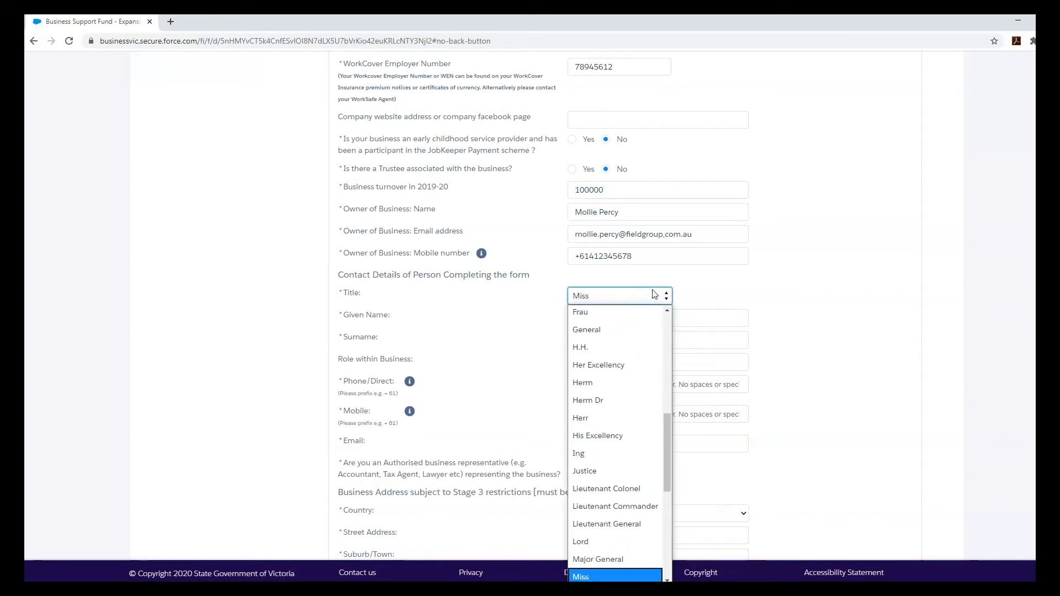
left_click(719, 277)
left_click(702, 319)
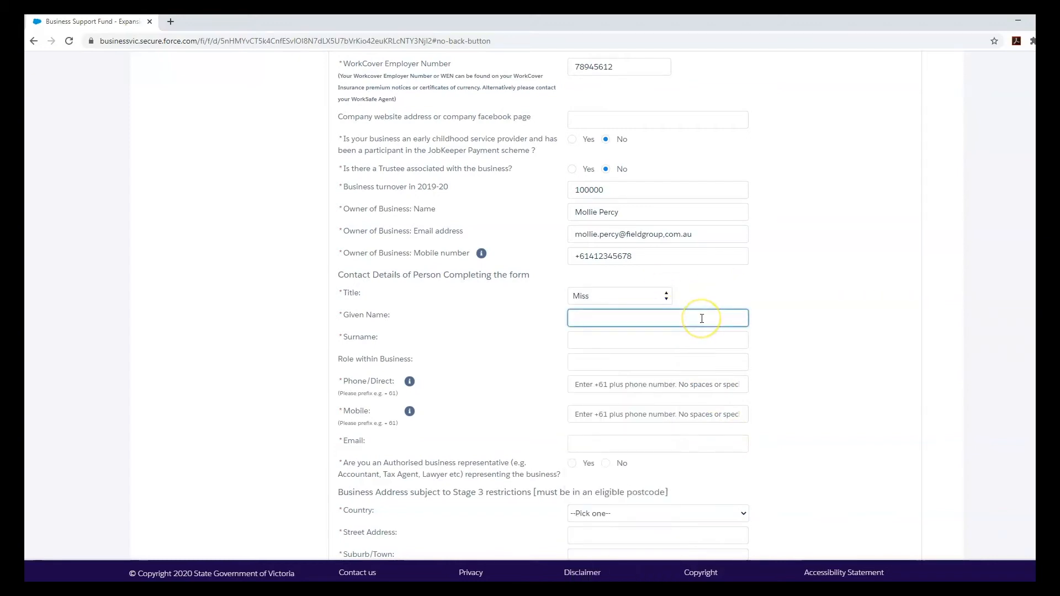
key("Tab")
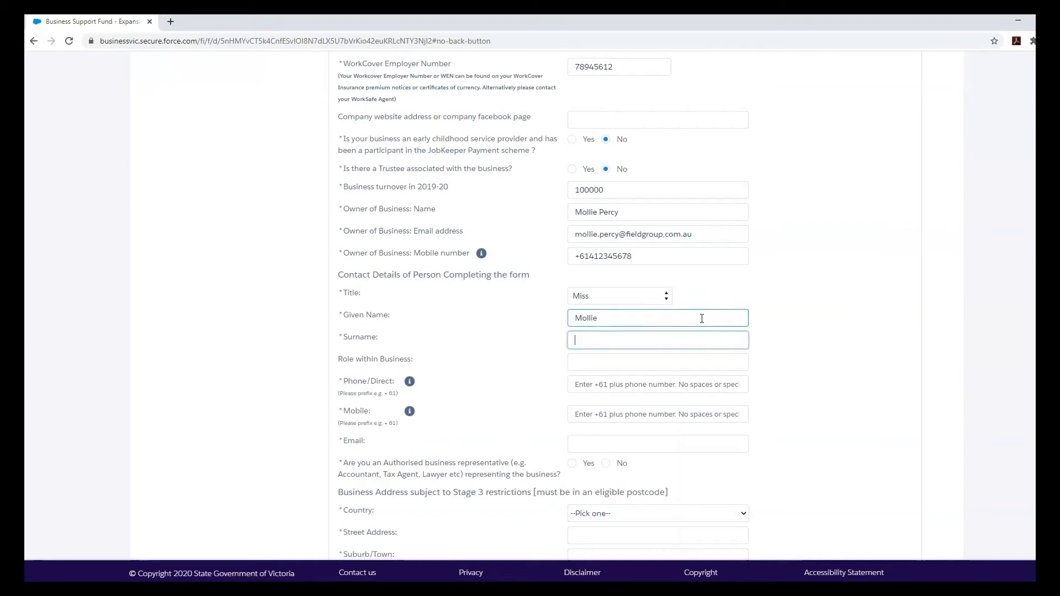
key("Tab")
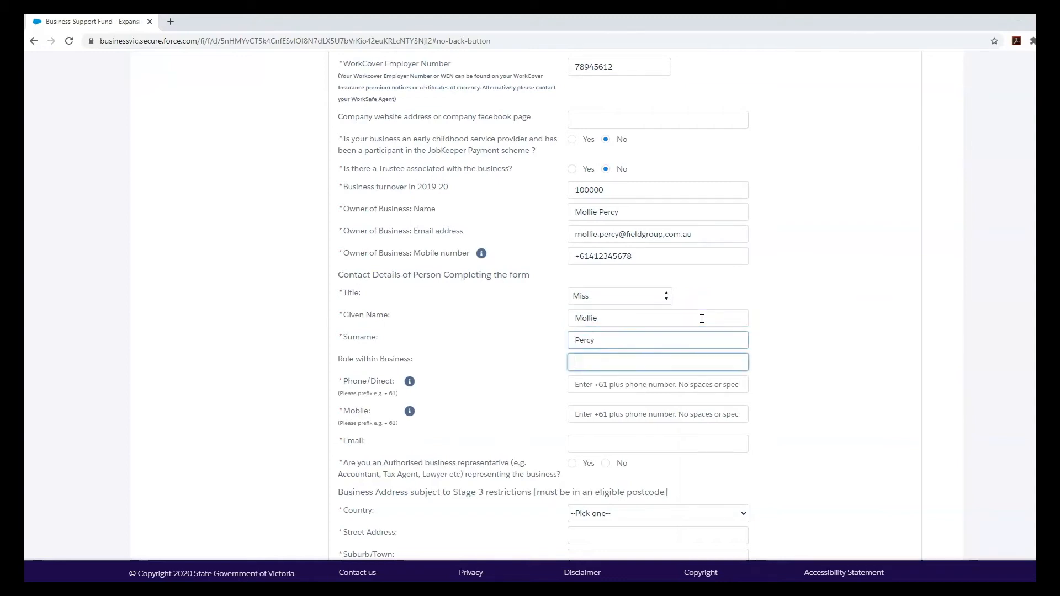
left_click(689, 365)
type("Director")
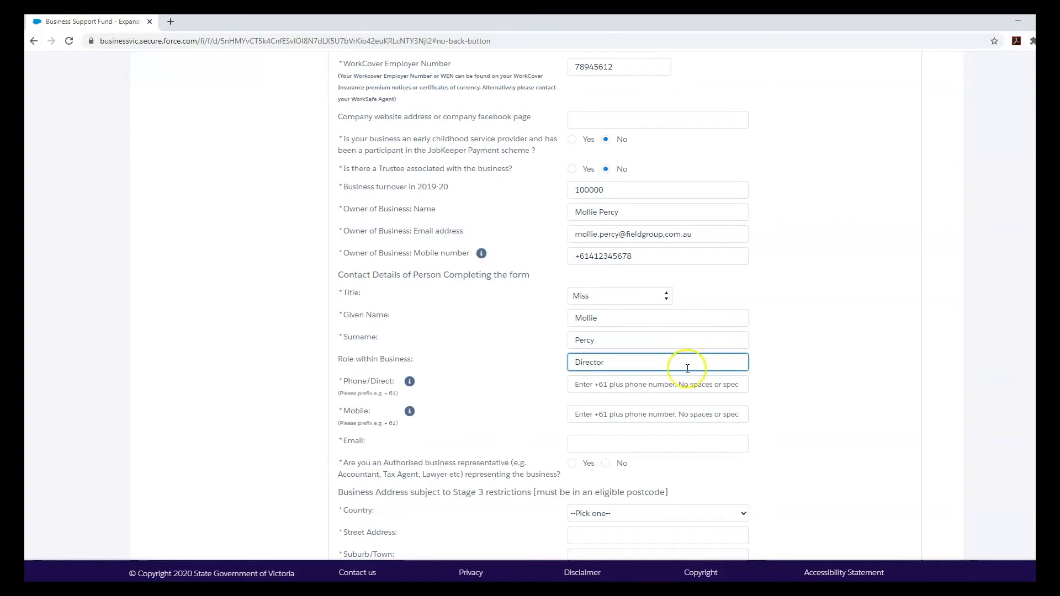
- Enter the direct phone, reuse it as the mobile, add the e-mail, and answer No to authorised representative
left_click(680, 384)
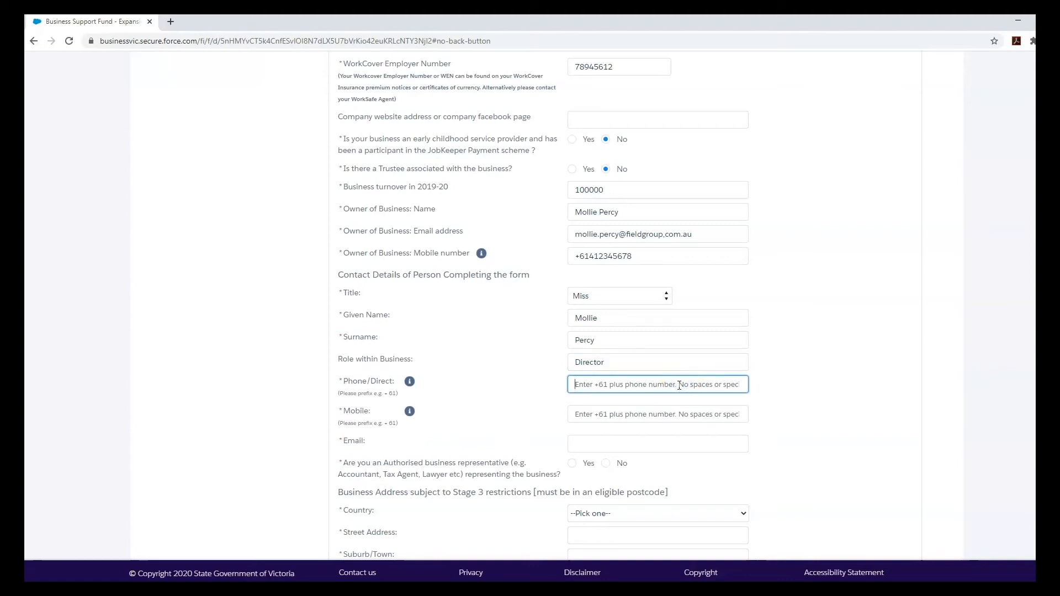
type("+61412345678")
left_click_drag(679, 385, 596, 412)
key("ctrl+c")
left_click(619, 415)
key("ctrl+v")
left_click(644, 437)
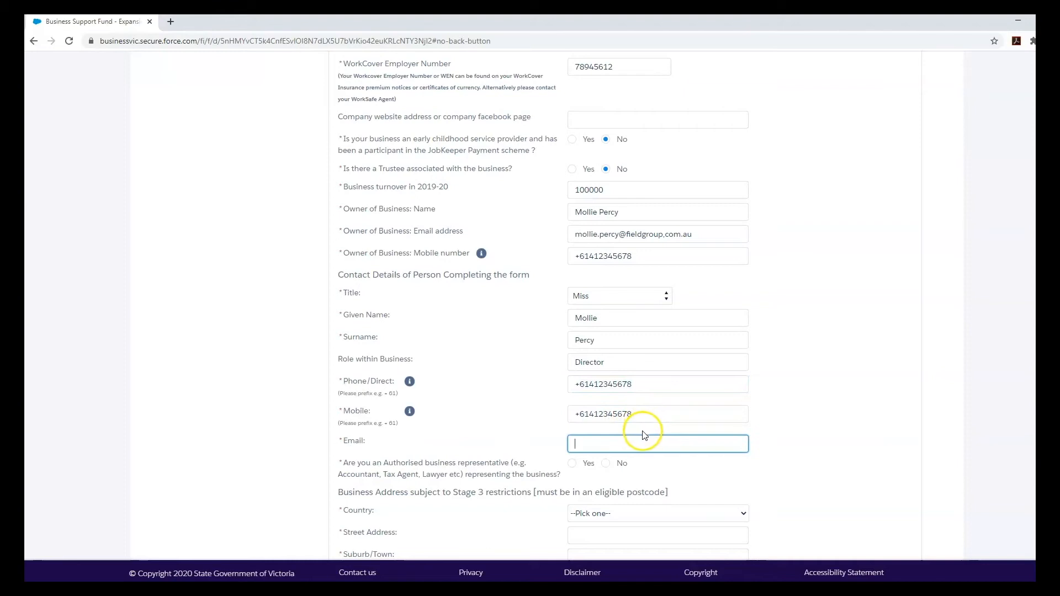
left_click(626, 438)
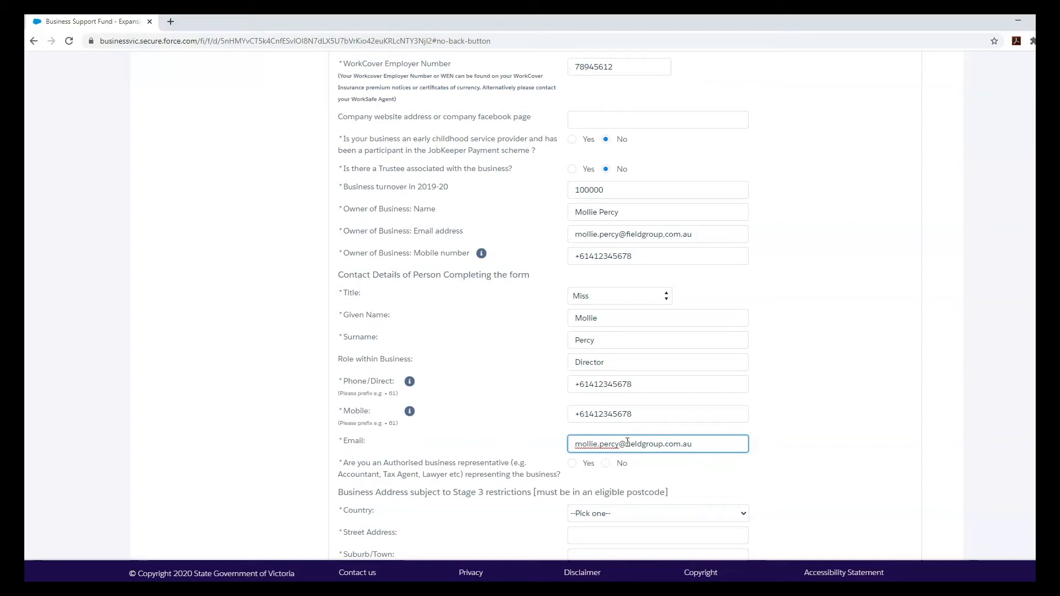
left_click(680, 466)
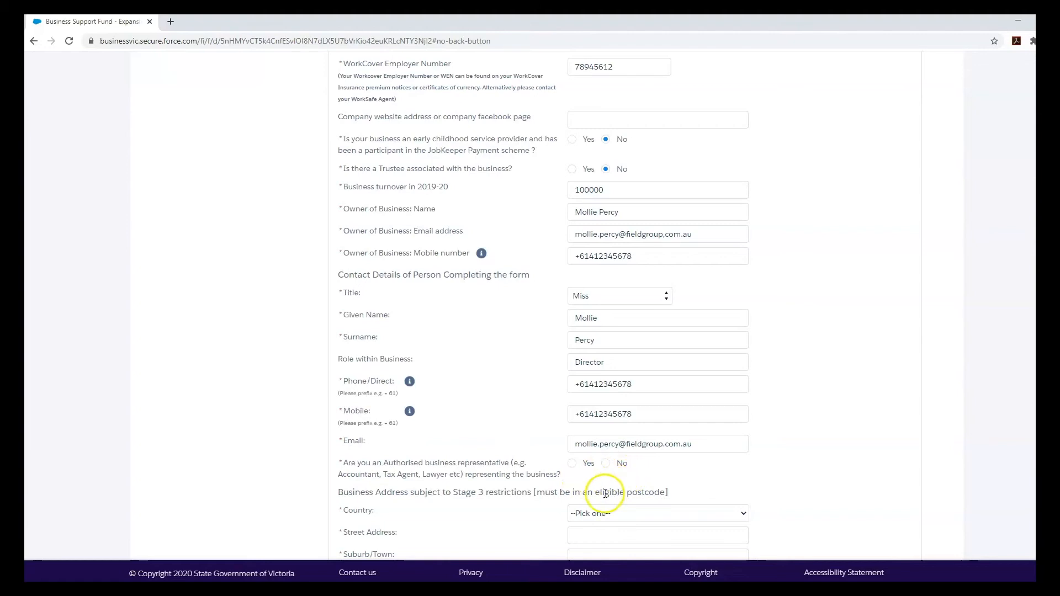
left_click(605, 463)
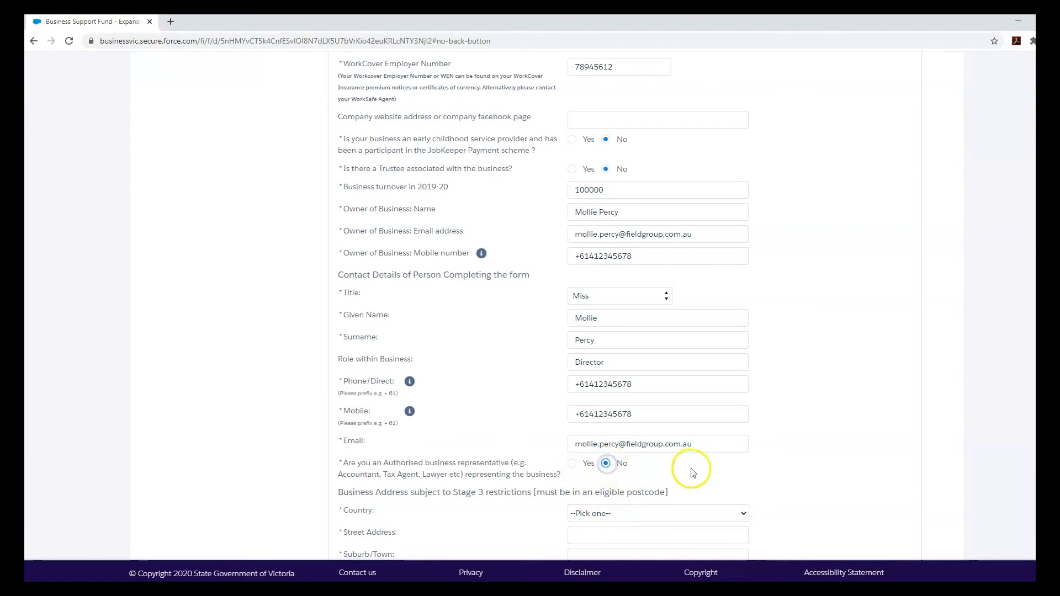
scroll(693, 473, "down", 4)
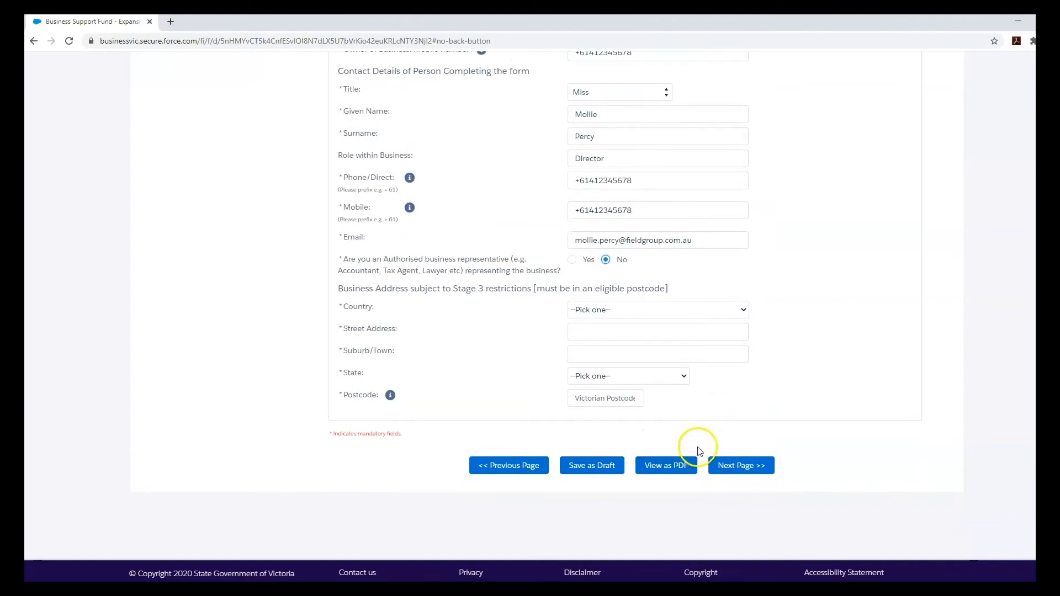
- Choose Australia as the country and enter the street address and suburb
left_click(620, 313)
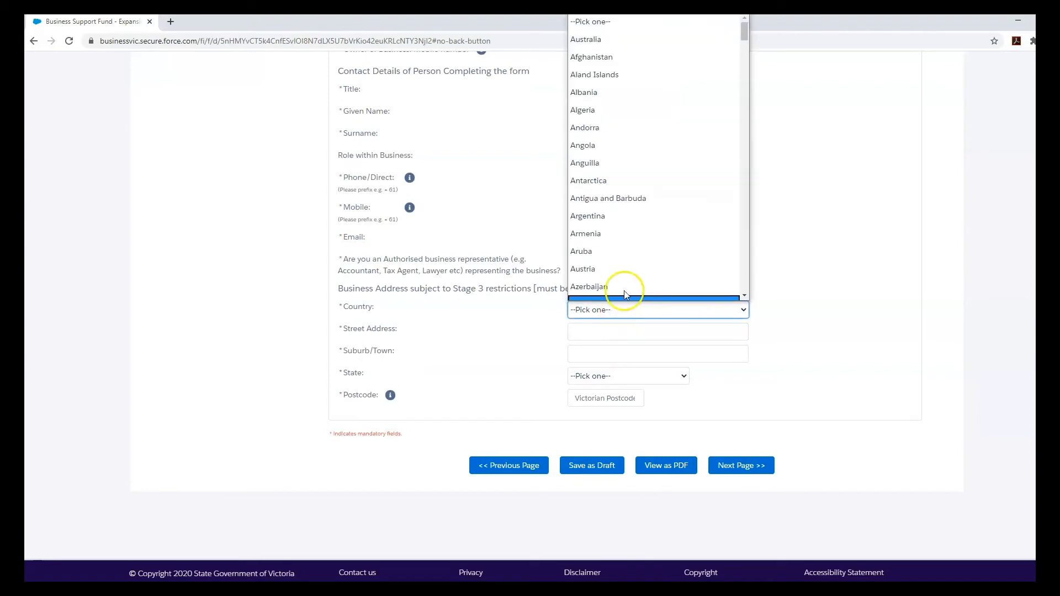
scroll(624, 256, "down", 3)
scroll(626, 254, "up", 3)
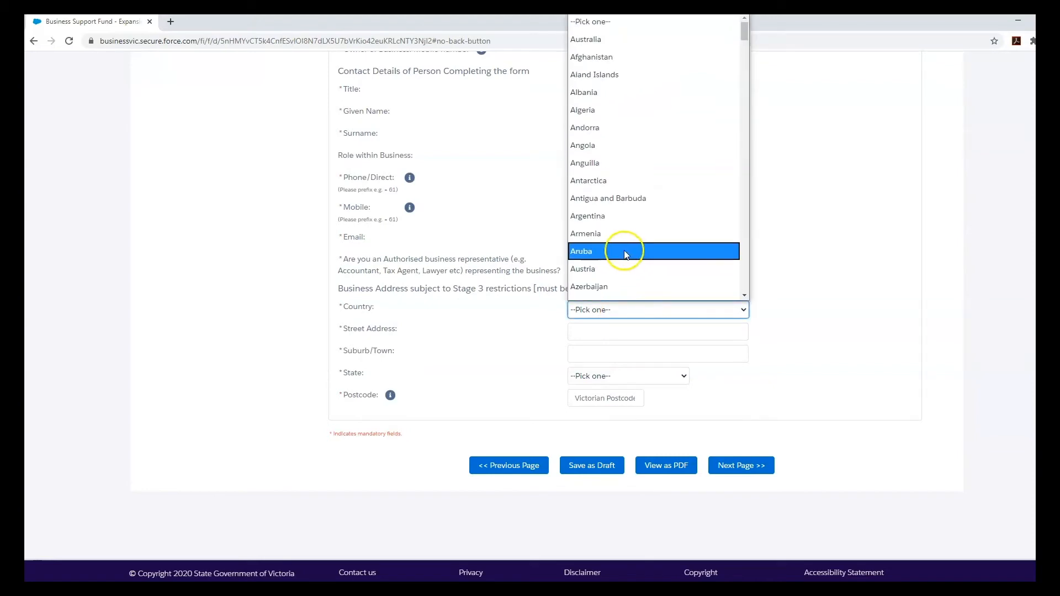
left_click(637, 40)
left_click(630, 333)
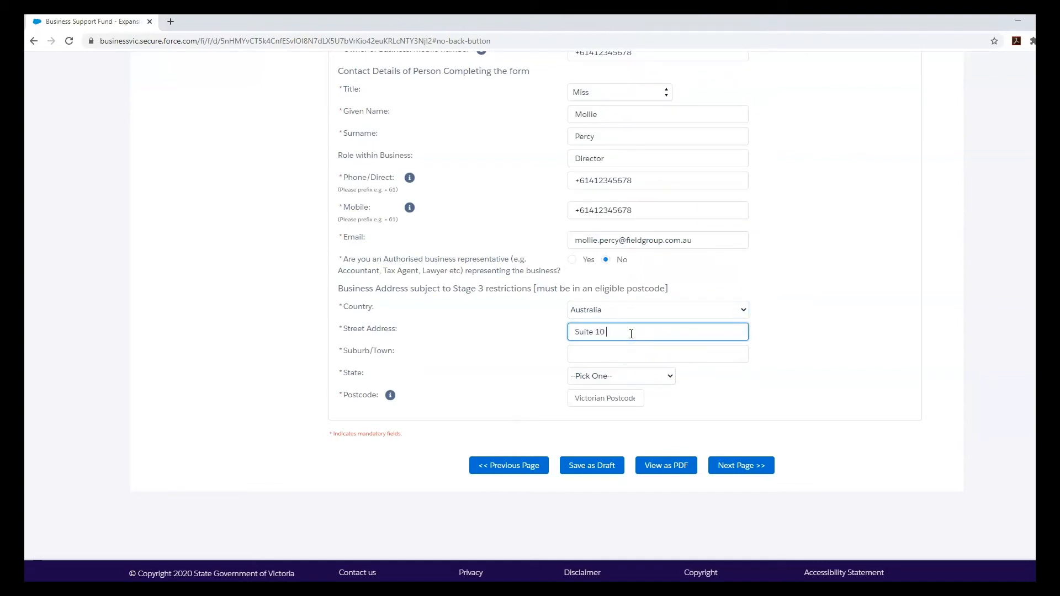
key("Tab")
type("Chirnside Park")
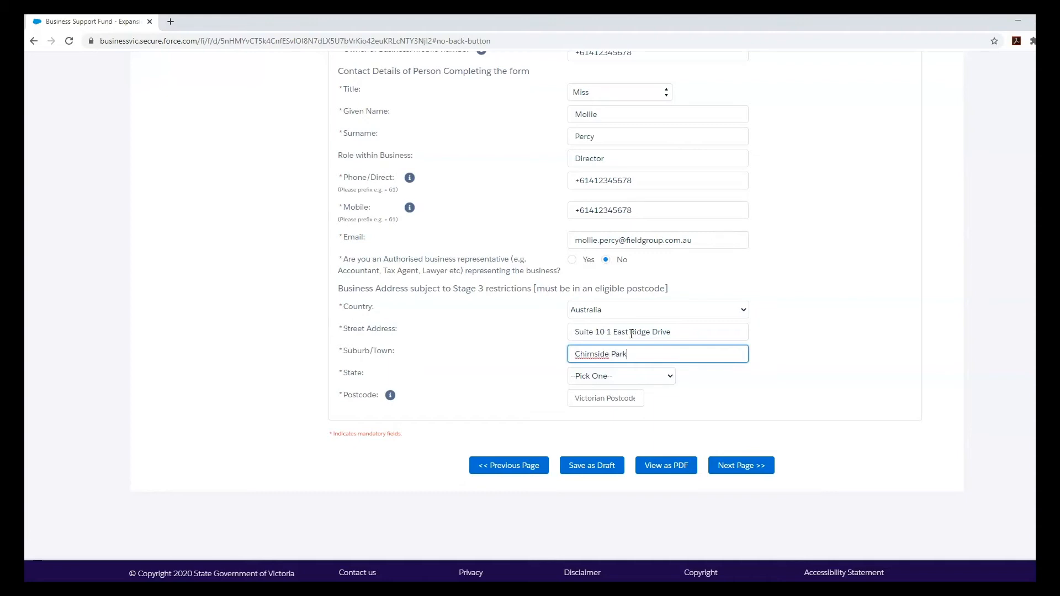
- Set the state to Victoria, enter the postcode, and continue to the next page
left_click(626, 376)
left_click(610, 516)
left_click(607, 398)
type("3116")
left_click(687, 417)
left_click(729, 465)
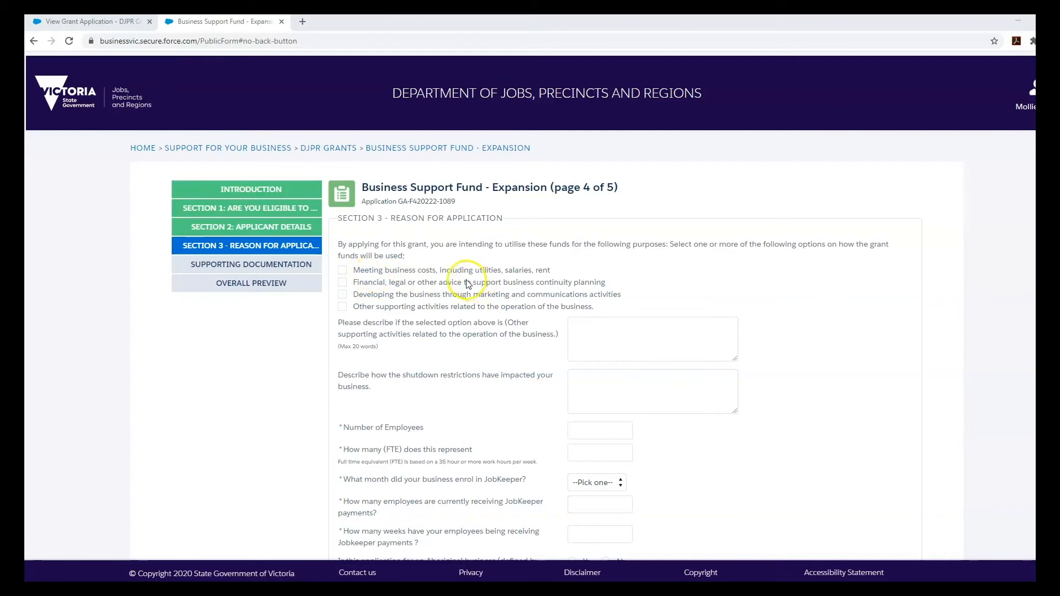
left_click(344, 272)
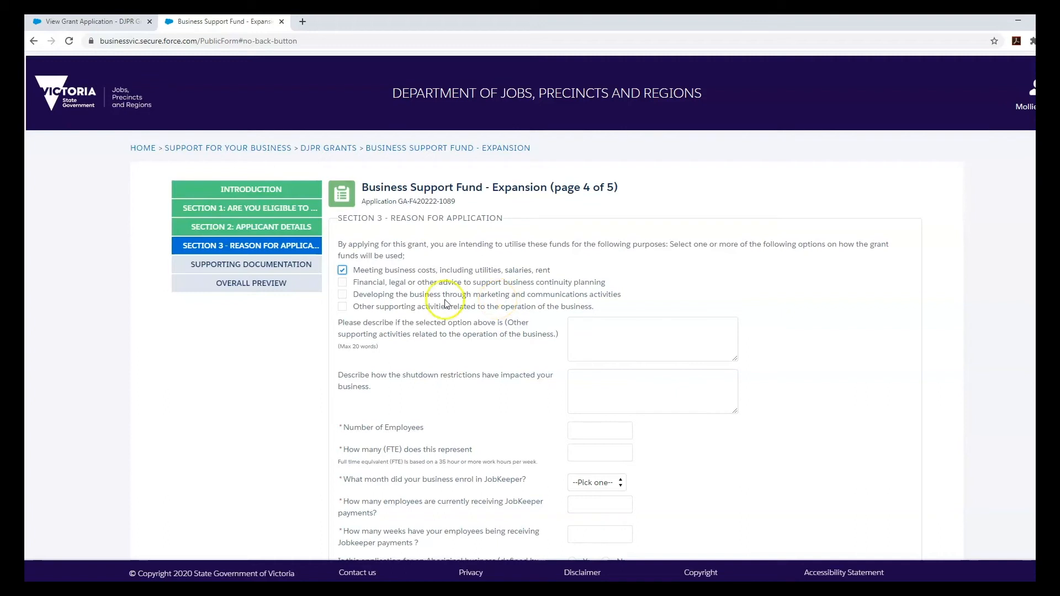
left_click(342, 294)
scroll(525, 339, "down", 2)
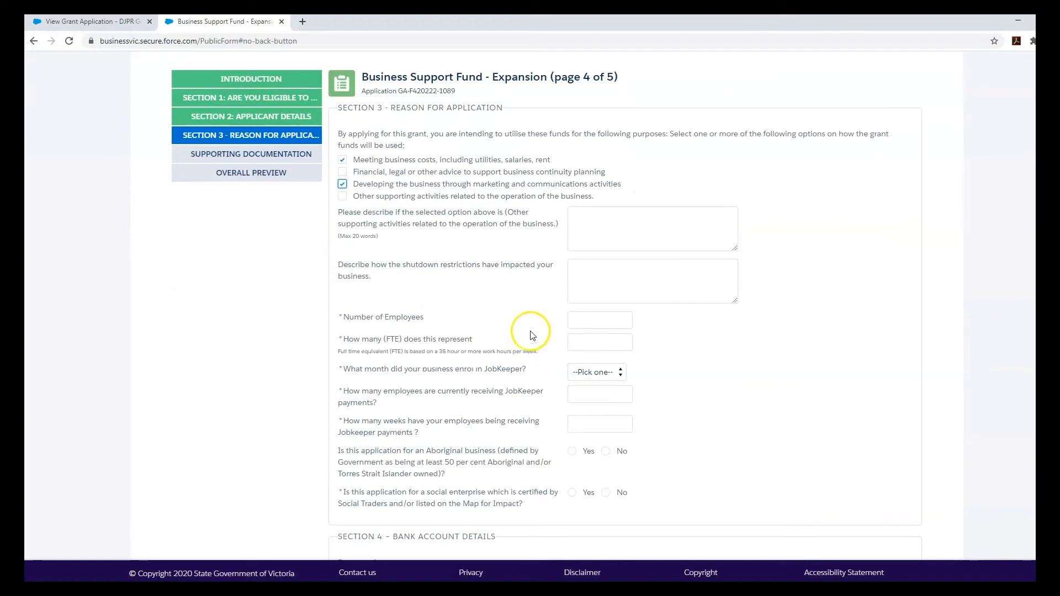
left_click(587, 282)
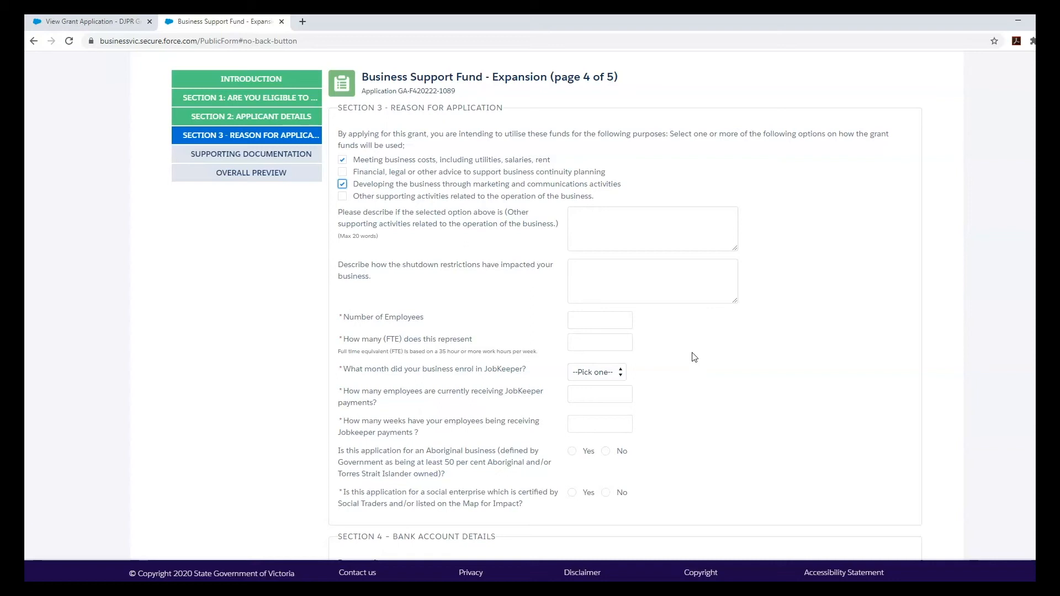
- Record 6 employees and 3 FTE
left_click(611, 324)
scroll(610, 325, "down", 1)
left_click(601, 278)
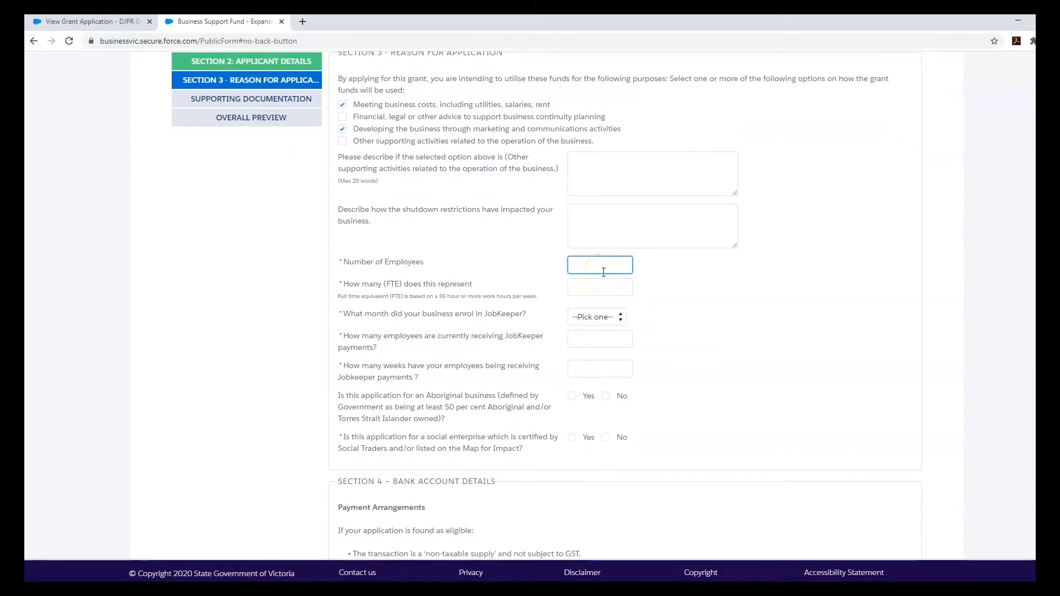
key("Tab")
left_click(666, 293)
- Set March JobKeeper enrolment, 6 recipients for 15 weeks, and Aboriginal business No
scroll(571, 307, "down", 1)
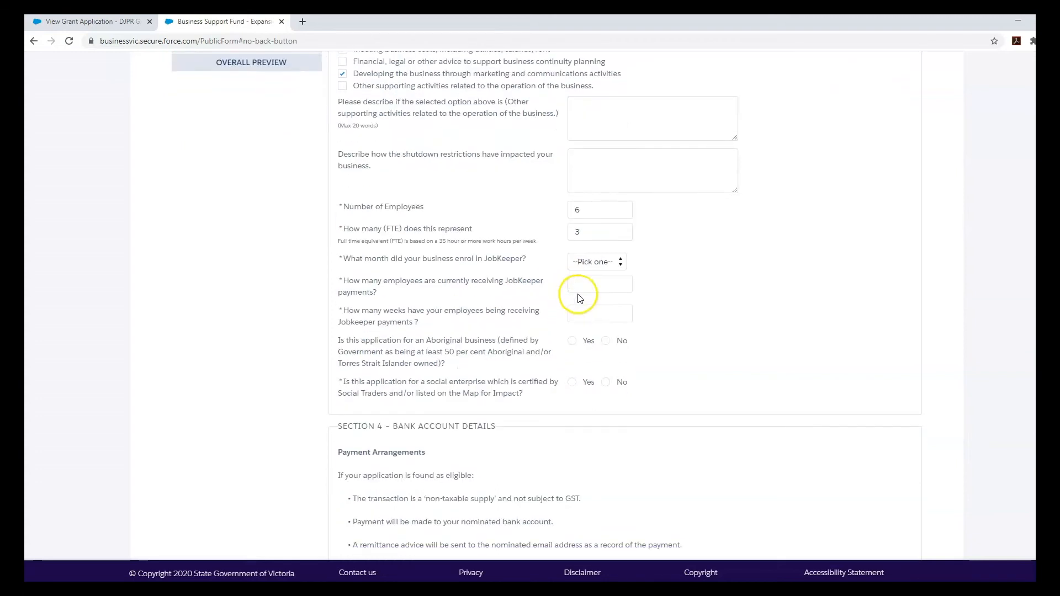
left_click(614, 263)
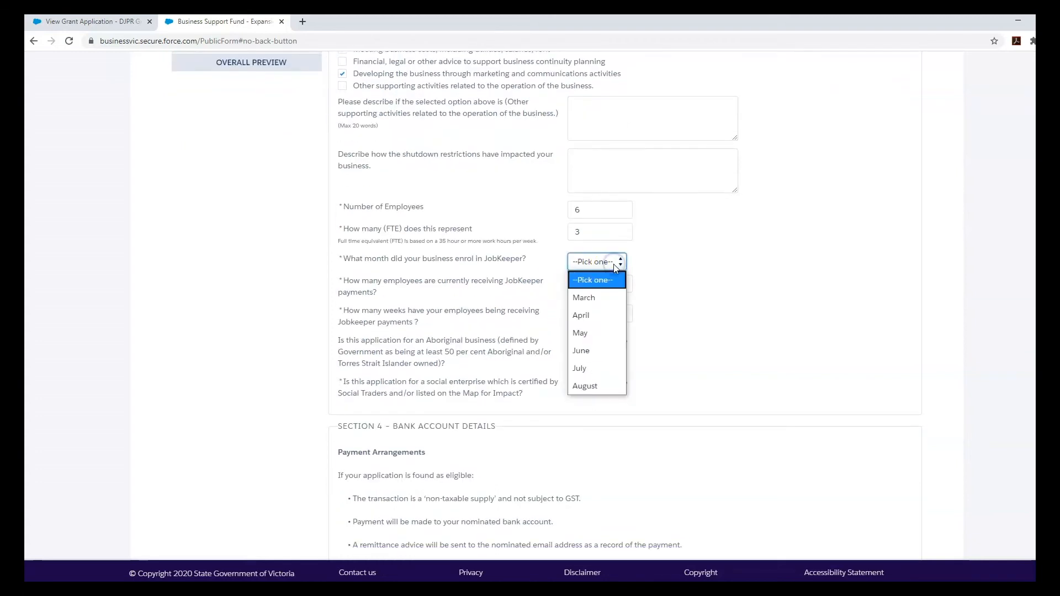
left_click(599, 299)
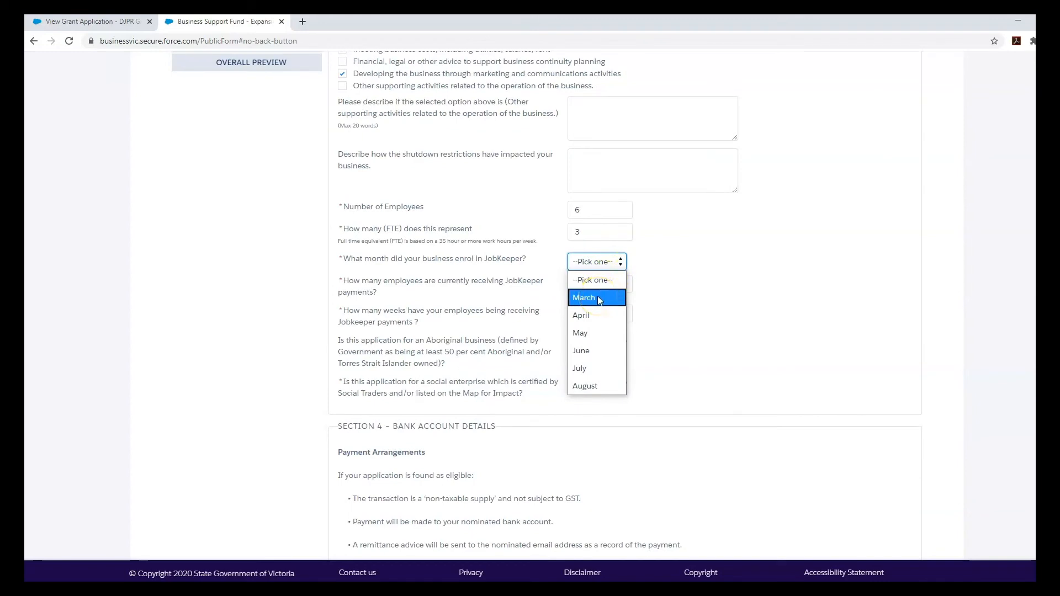
left_click(600, 299)
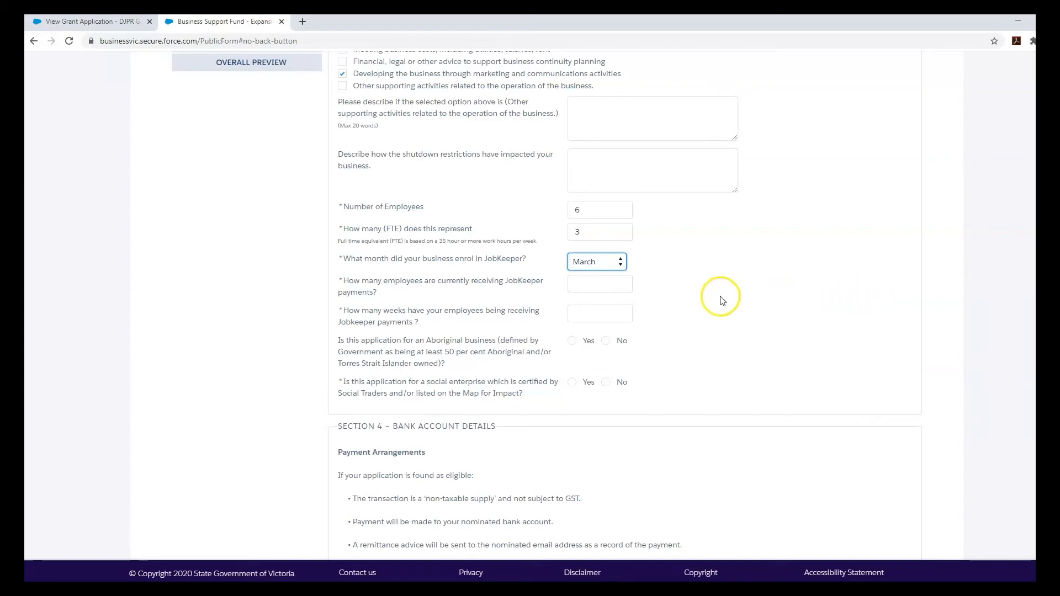
left_click(604, 285)
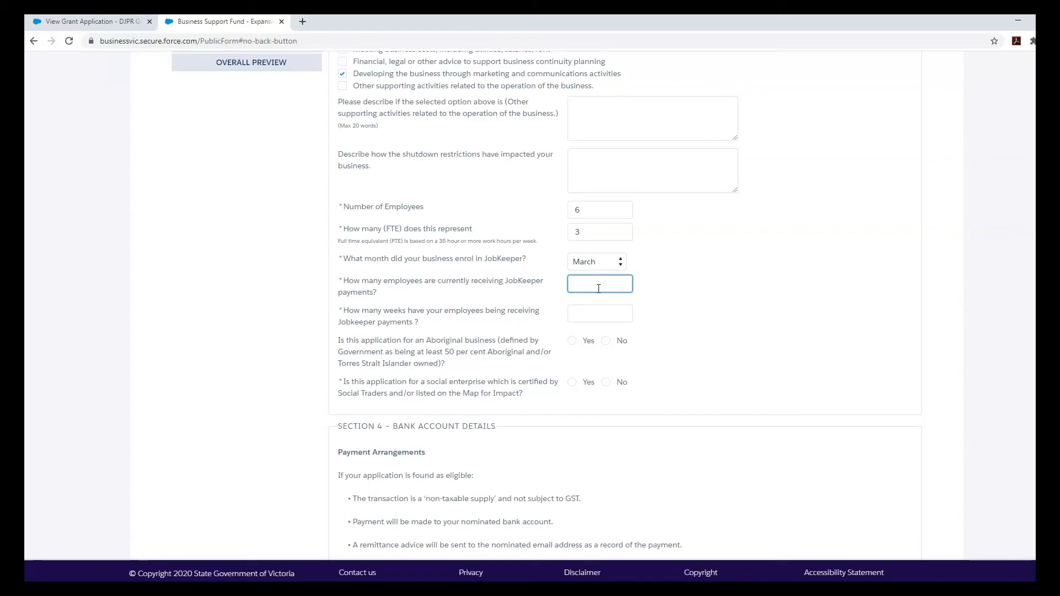
left_click(588, 309)
left_click(596, 317)
key("Tab")
left_click(599, 315)
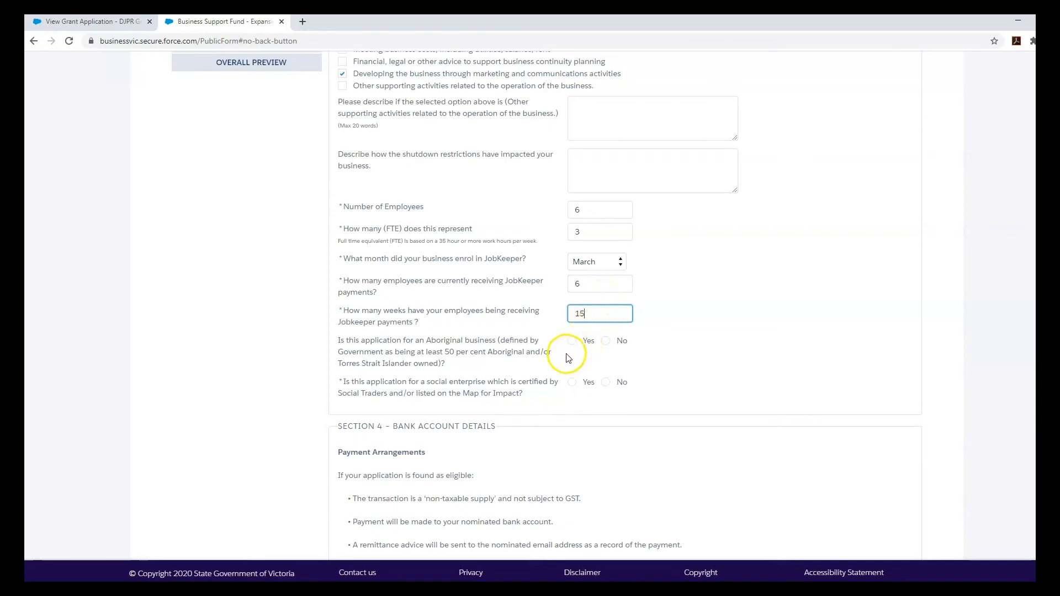
left_click(605, 341)
- Answer No to the social enterprise question
scroll(648, 372, "down", 1)
scroll(648, 370, "down", 2)
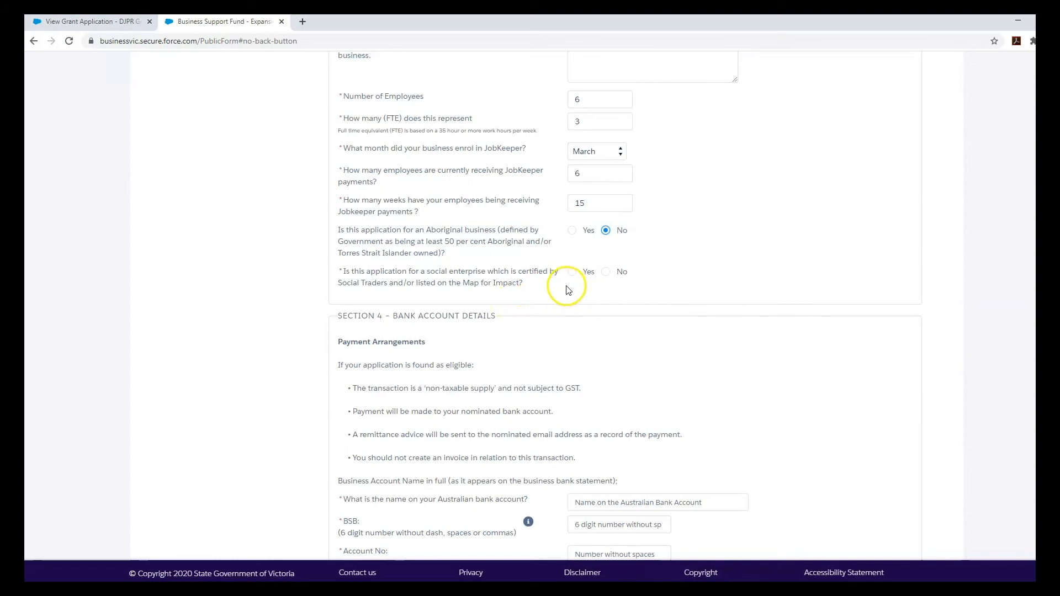
left_click(605, 273)
scroll(649, 331, "down", 1)
scroll(657, 337, "down", 2)
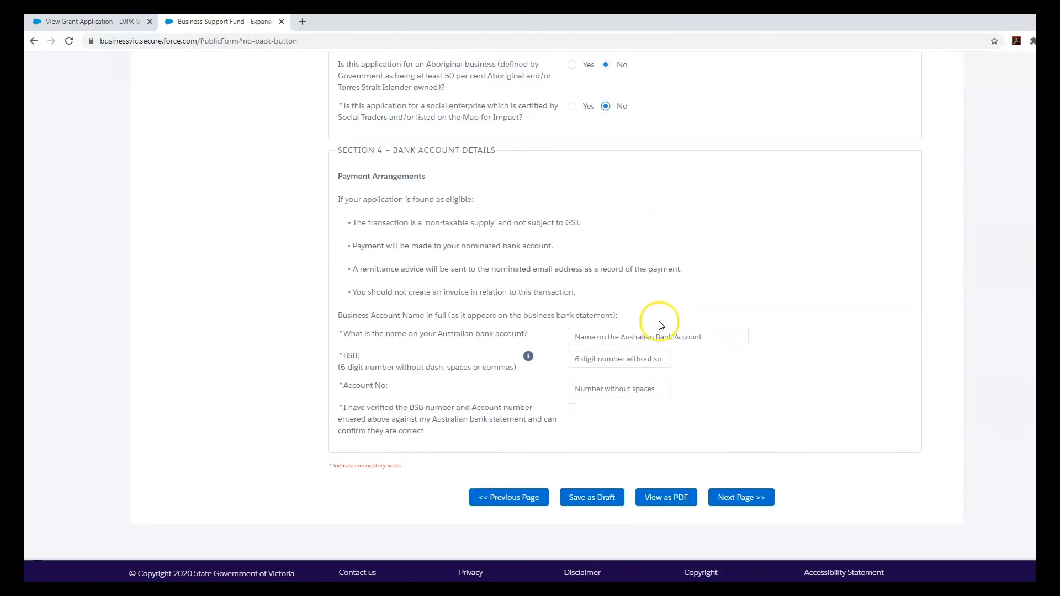
scroll(658, 321, "down", 1)
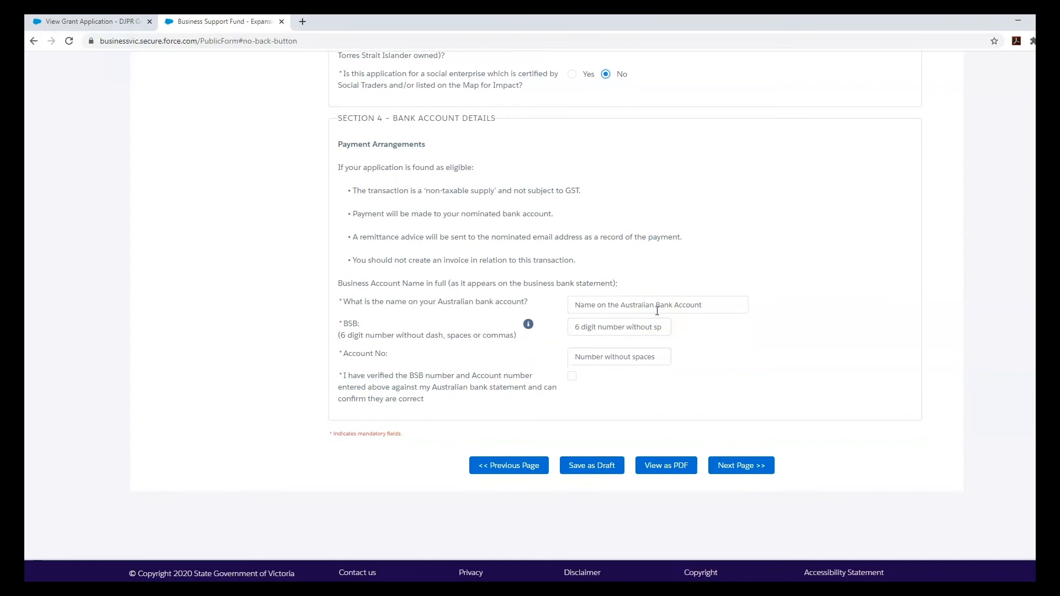
- Enter the bank account name, BSB and account number, tick the verification box, and continue
left_click(654, 306)
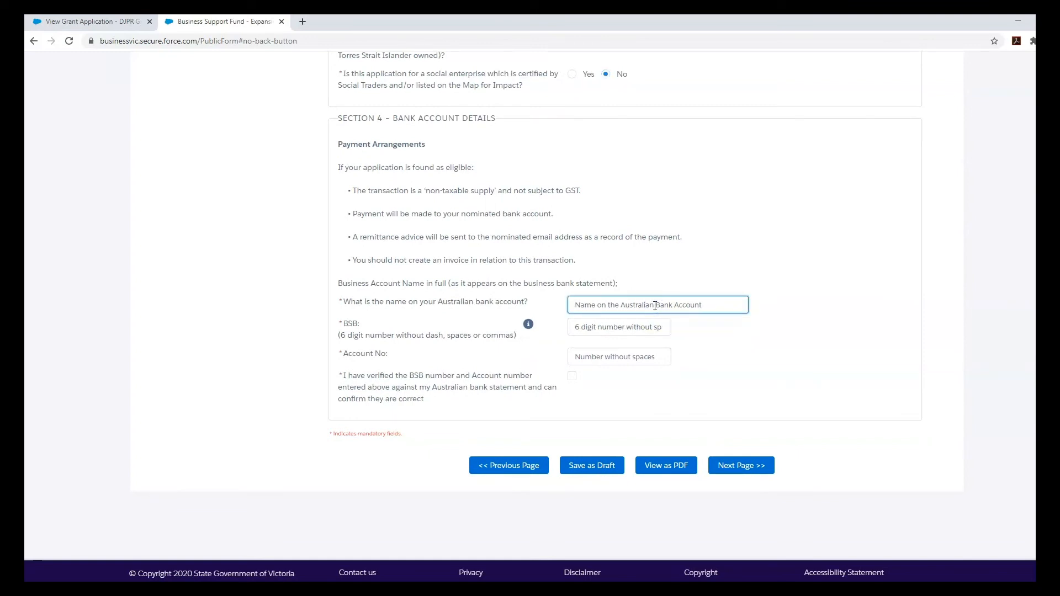
key("Tab")
type("111111")
key("Tab")
type("1")
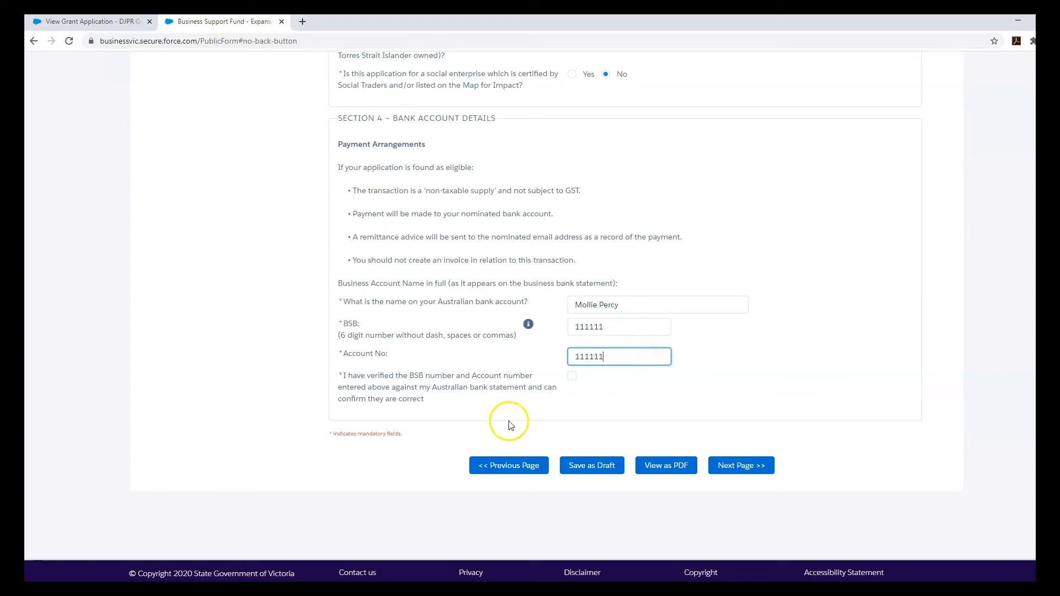
left_click(572, 376)
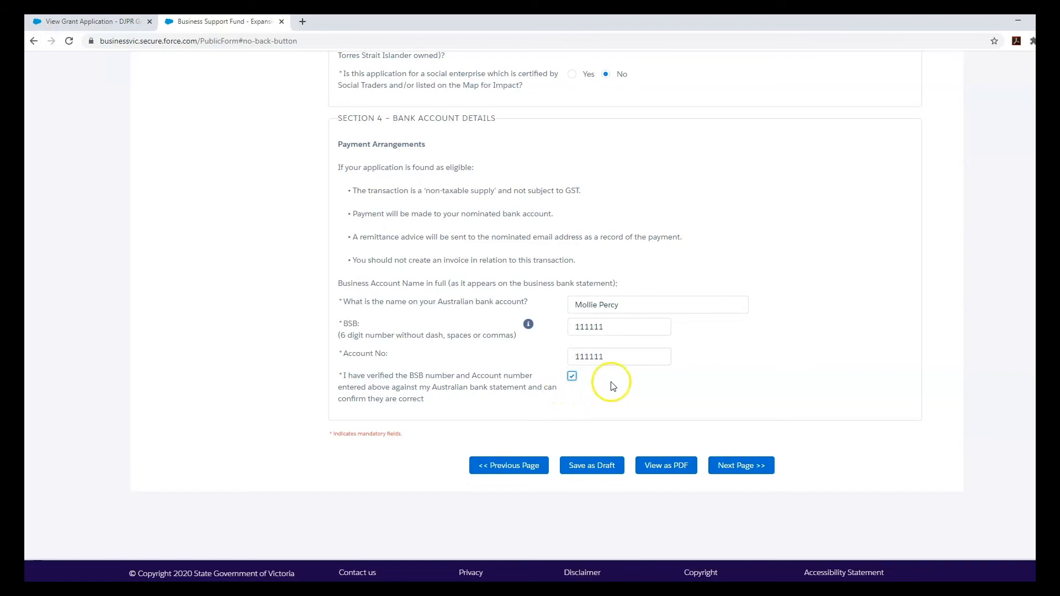
left_click(758, 466)
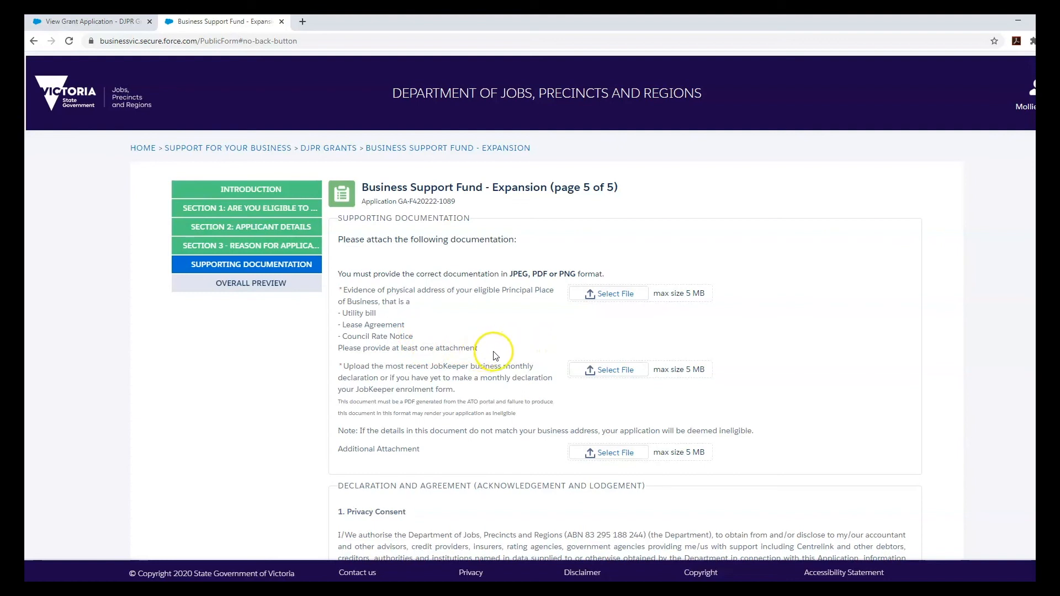
- Attach Council Rates Notice.pdf as address evidence and JobKeeper June 2020 Monthly Declaration.pdf as the JobKeeper declaration
left_click(601, 296)
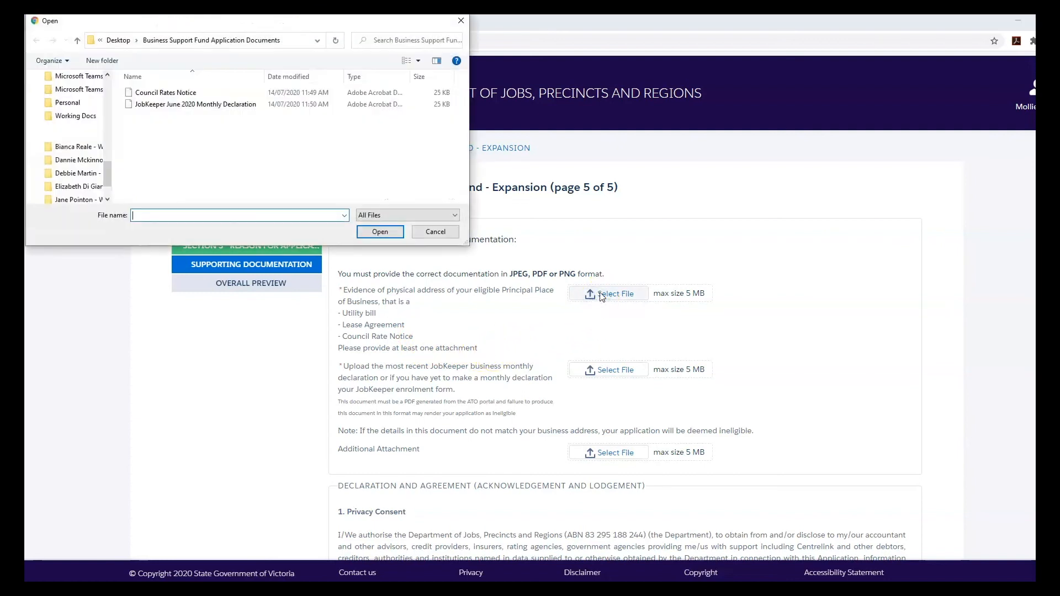
double_click(229, 93)
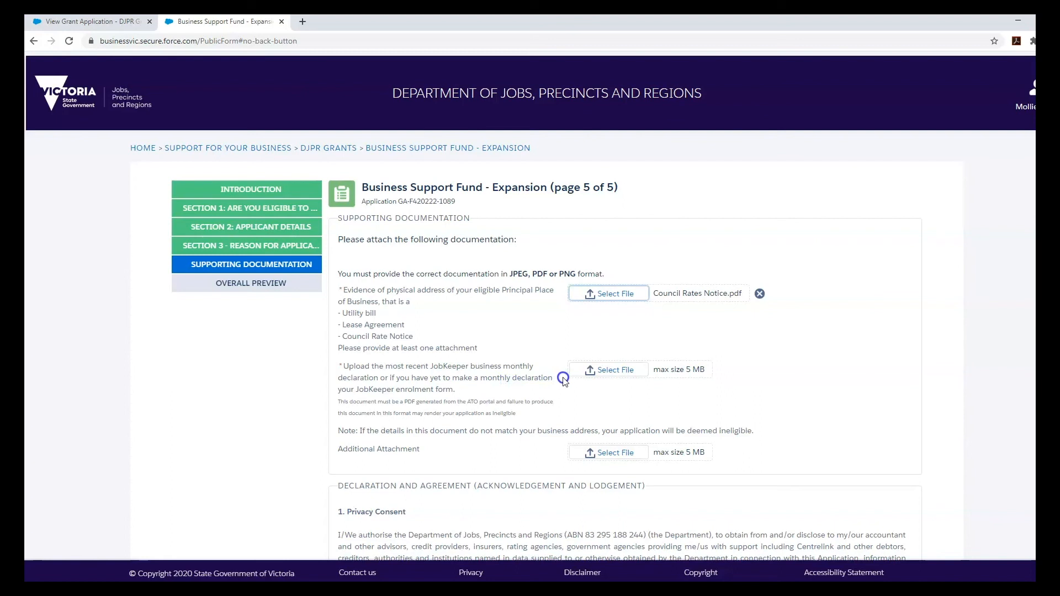
left_click(599, 372)
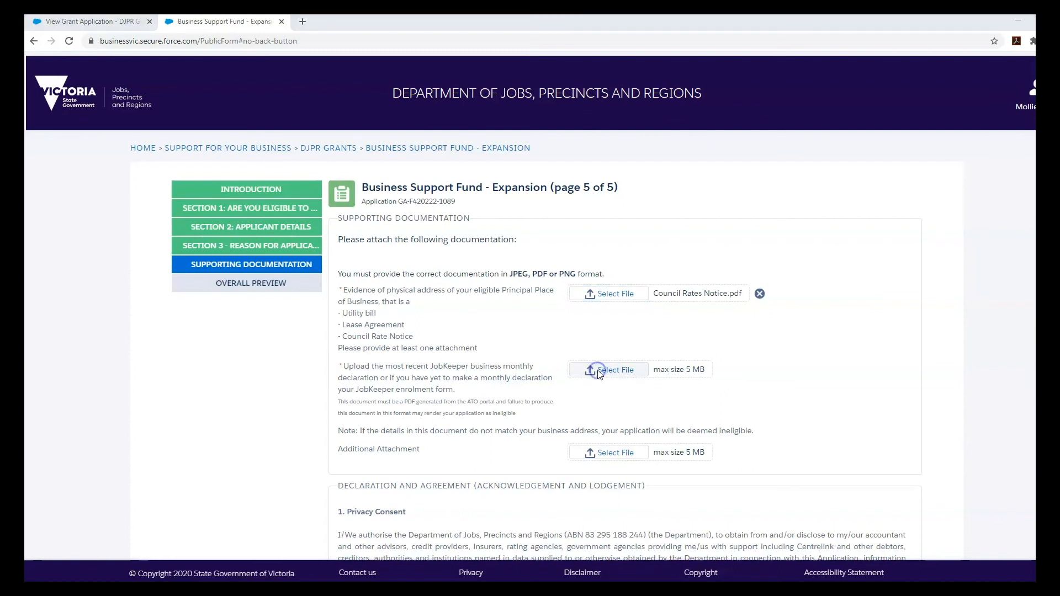
double_click(241, 104)
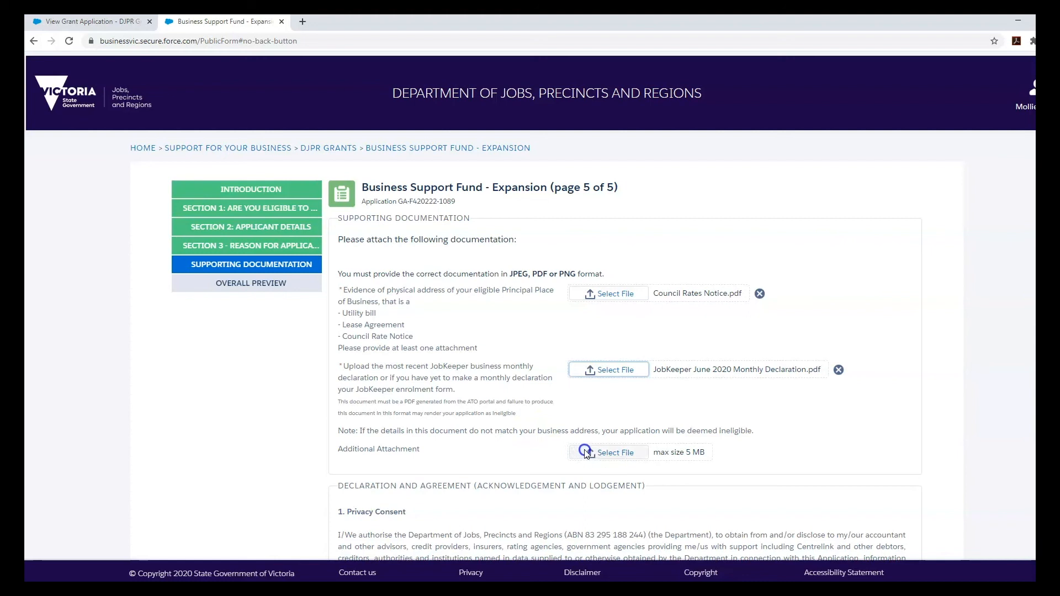
- Tick the applicant declaration, enter the applicant's full name with position Director, and save to preview
scroll(515, 447, "down", 3)
scroll(527, 439, "down", 4)
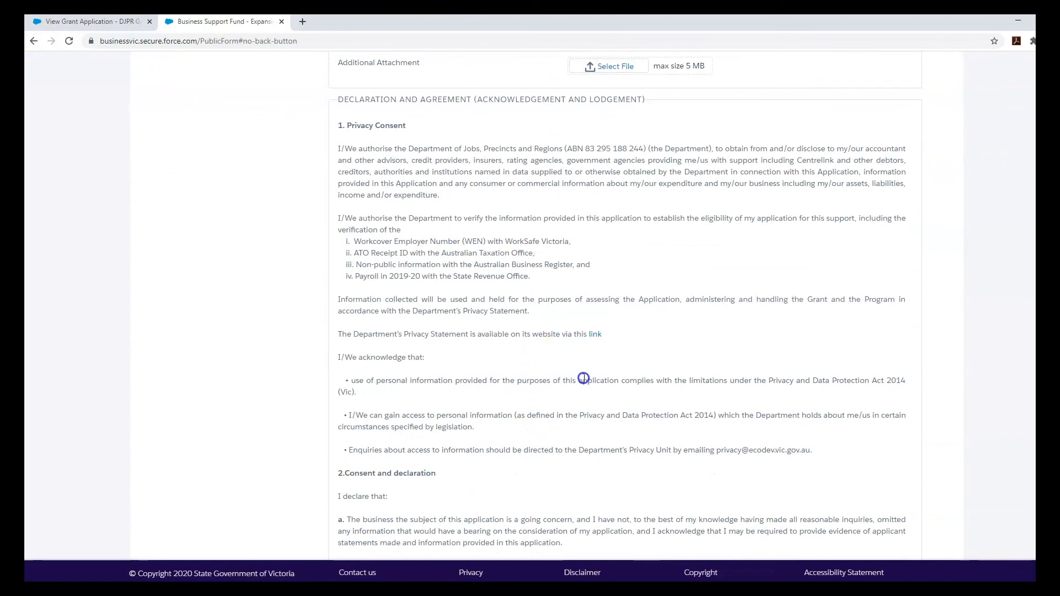
scroll(582, 381, "down", 4)
scroll(581, 386, "down", 6)
scroll(577, 382, "down", 3)
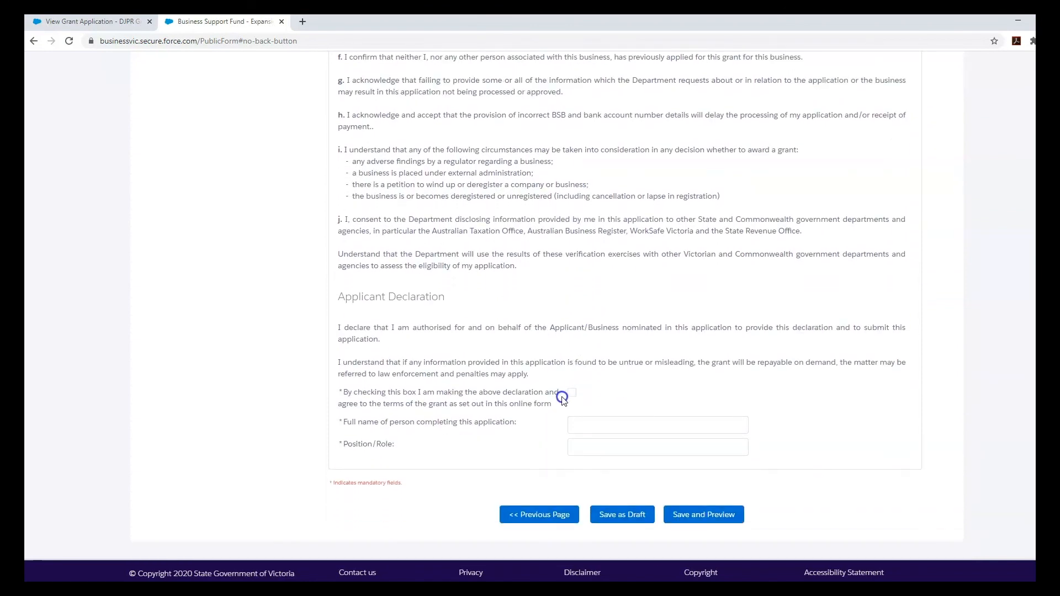
left_click(571, 393)
left_click(588, 425)
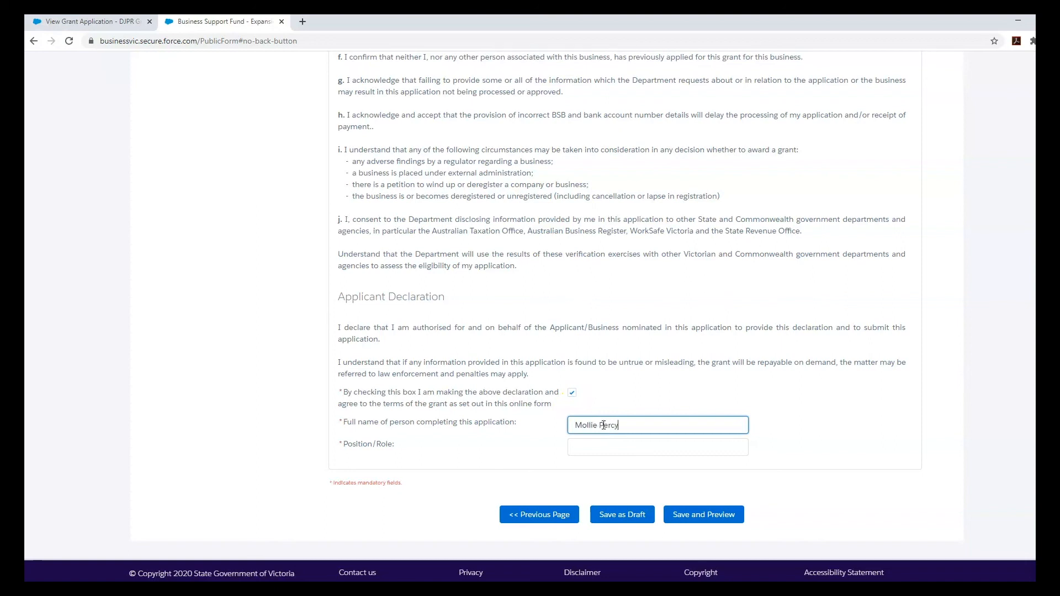
key("Tab")
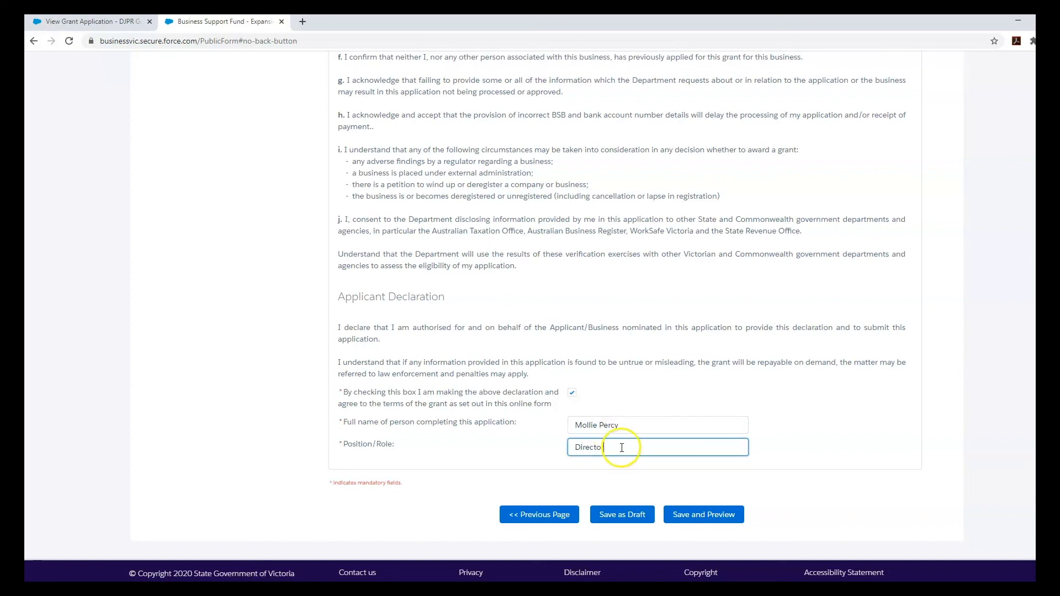
left_click(682, 490)
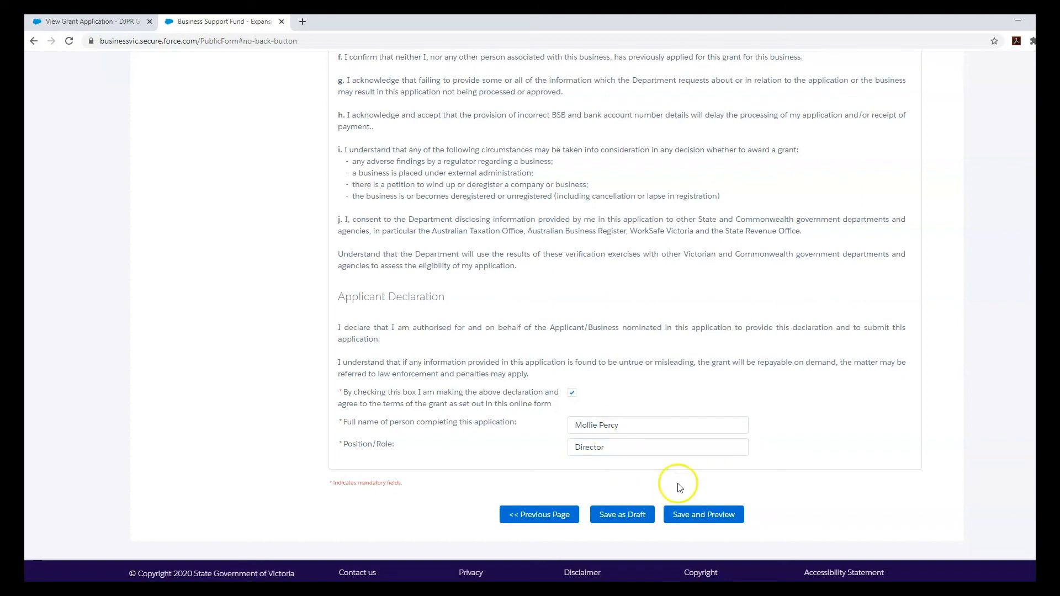
left_click(704, 516)
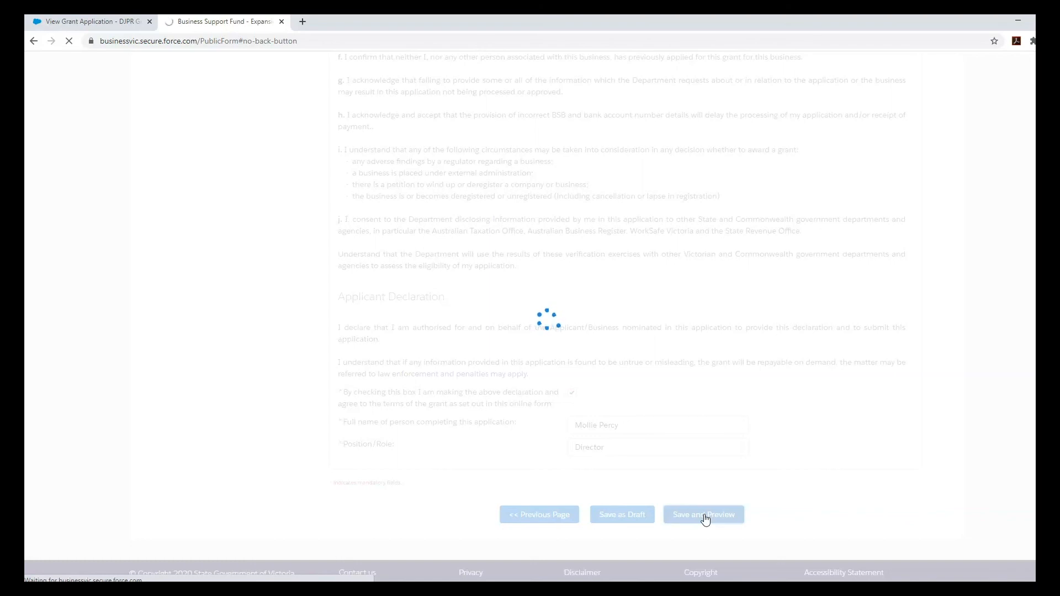
left_click(705, 516)
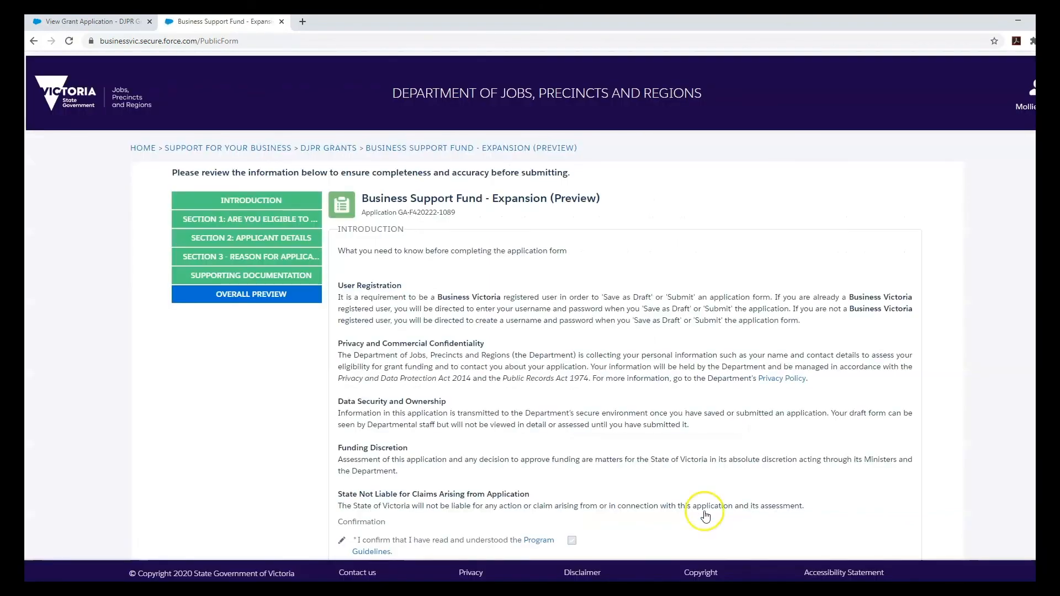
scroll(702, 400, "down", 4)
scroll(702, 400, "down", 3)
scroll(706, 392, "down", 6)
scroll(706, 388, "down", 6)
scroll(701, 385, "down", 8)
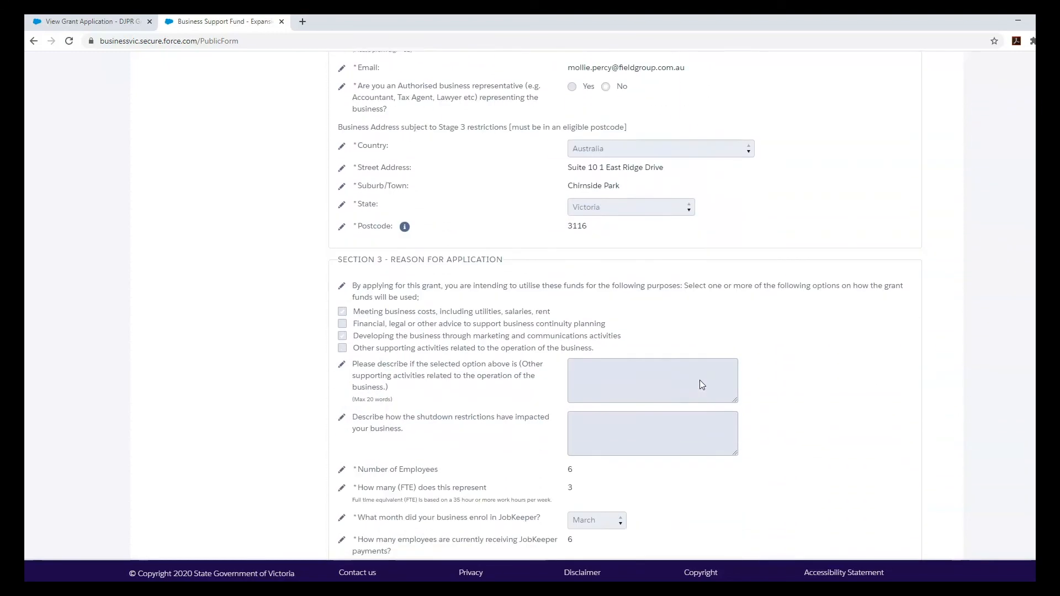
scroll(701, 381, "down", 9)
scroll(703, 382, "down", 11)
scroll(703, 381, "down", 15)
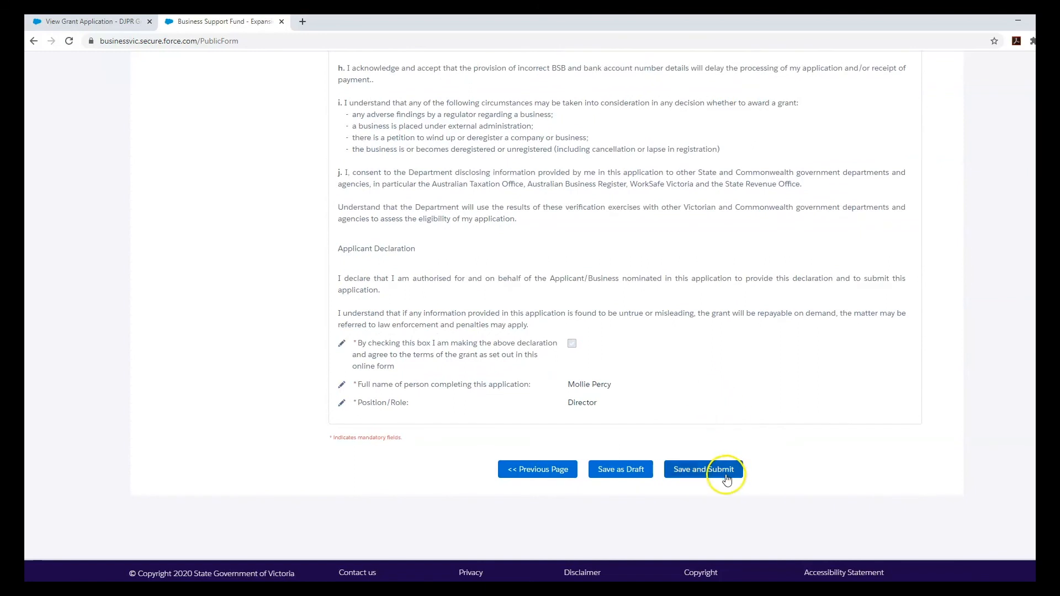
- Save the previewed application as a draft from the bottom of the preview page
left_click(621, 473)
left_click(634, 472)
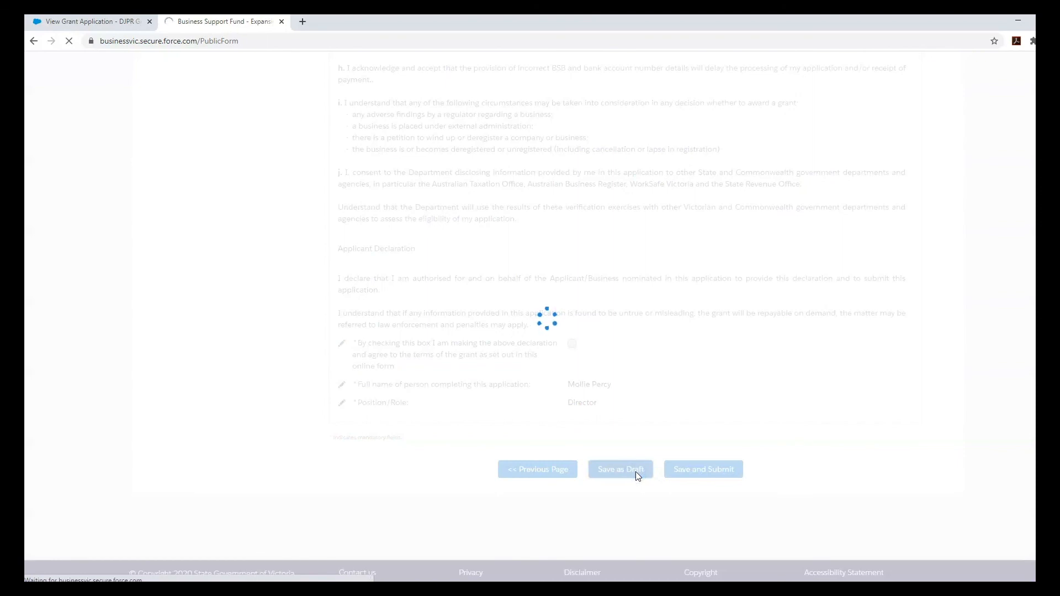